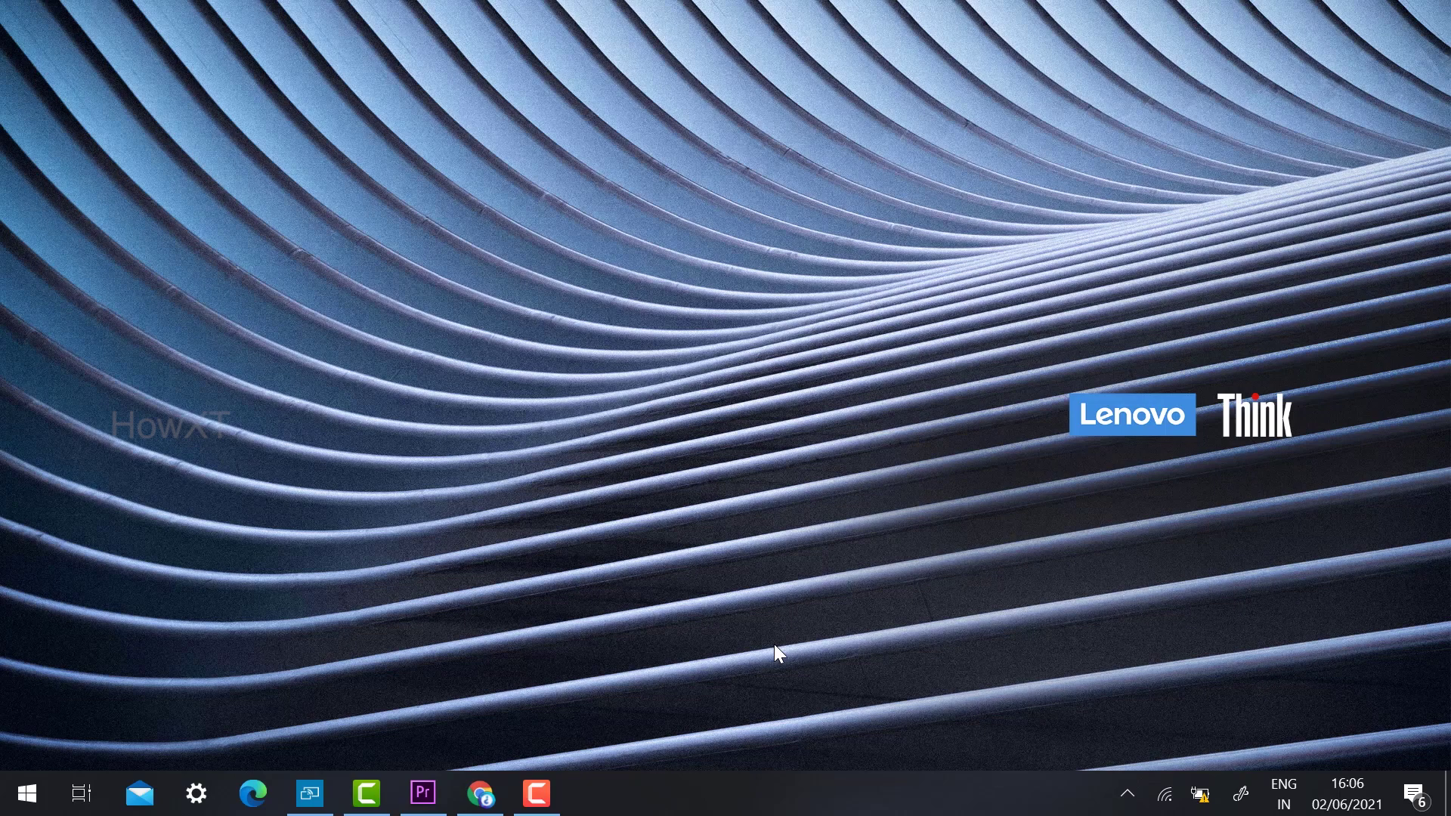
# Go to meet in Chrome and start an instant Google Meet meeting
pyautogui.click(480, 793)
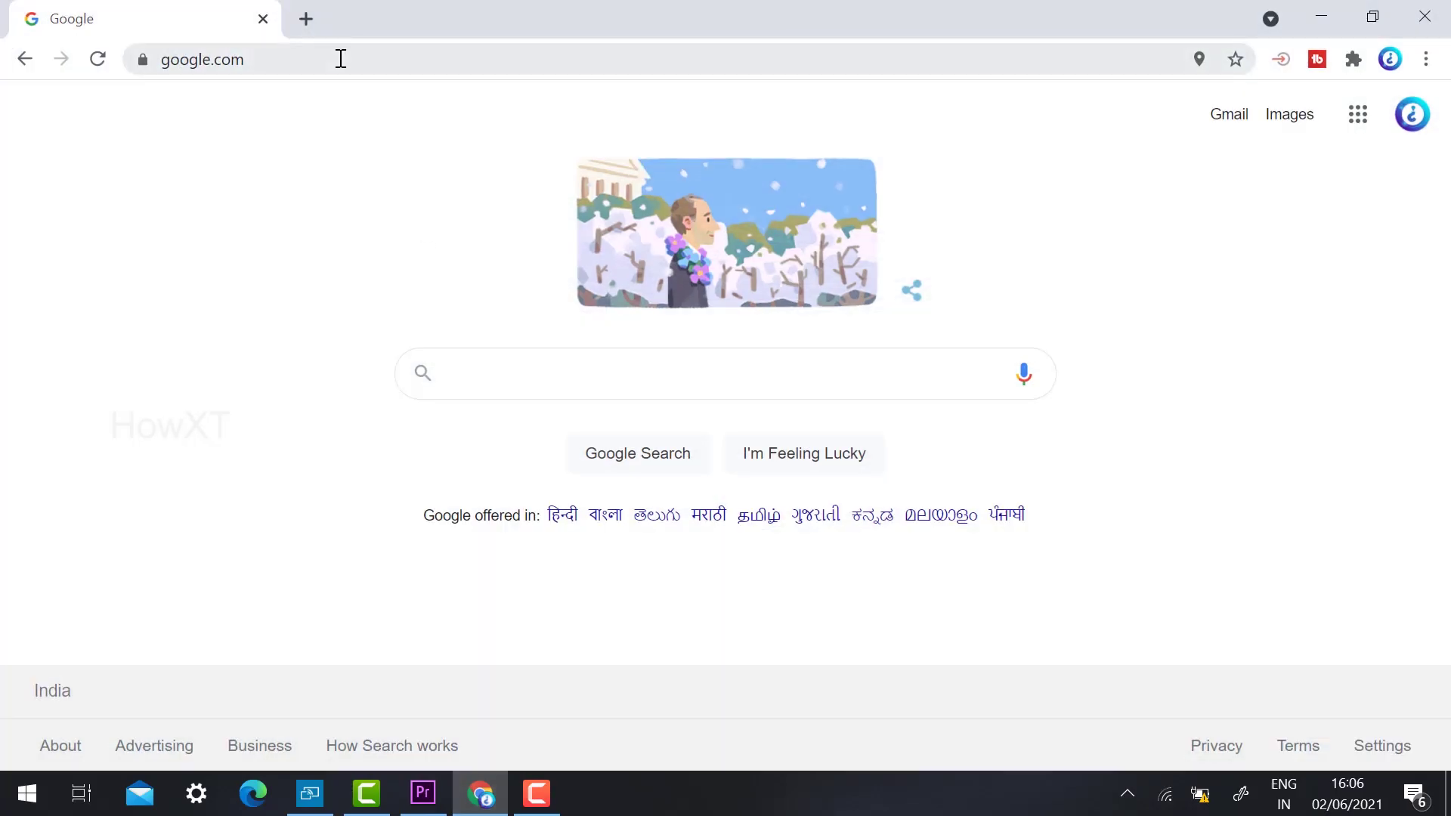
pyautogui.click(341, 59)
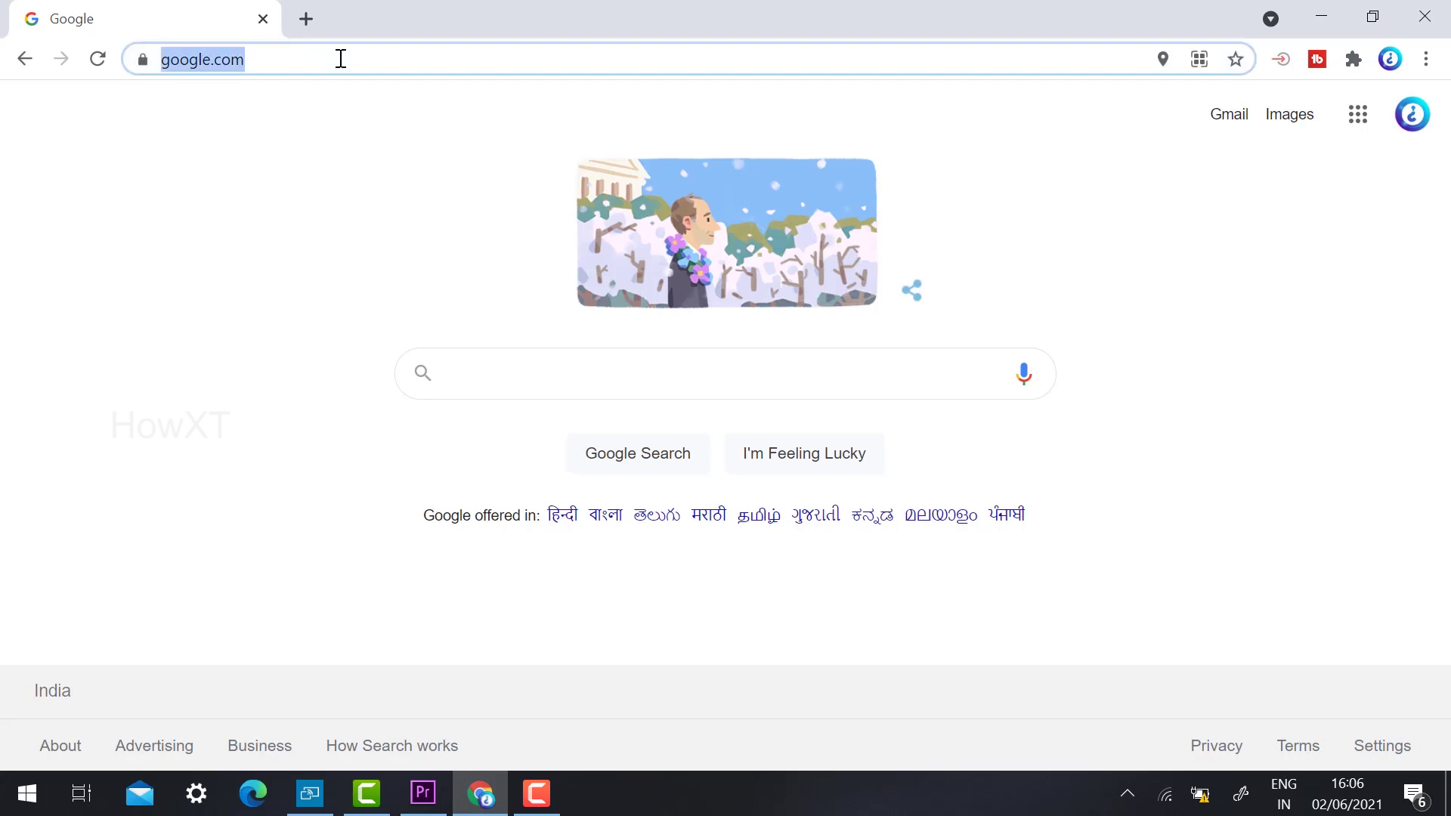
pyautogui.write('meet.')
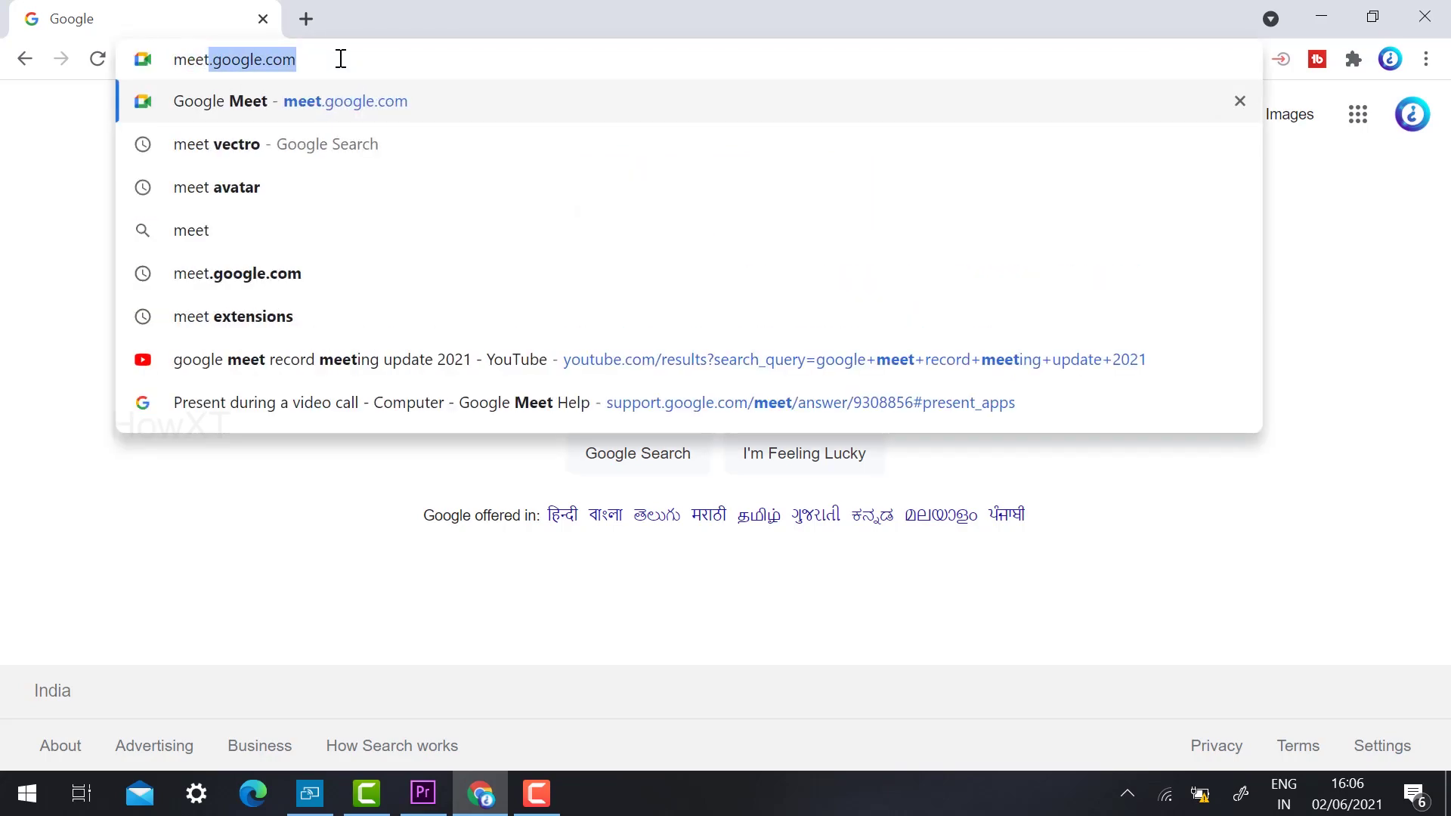
pyautogui.press('Return')
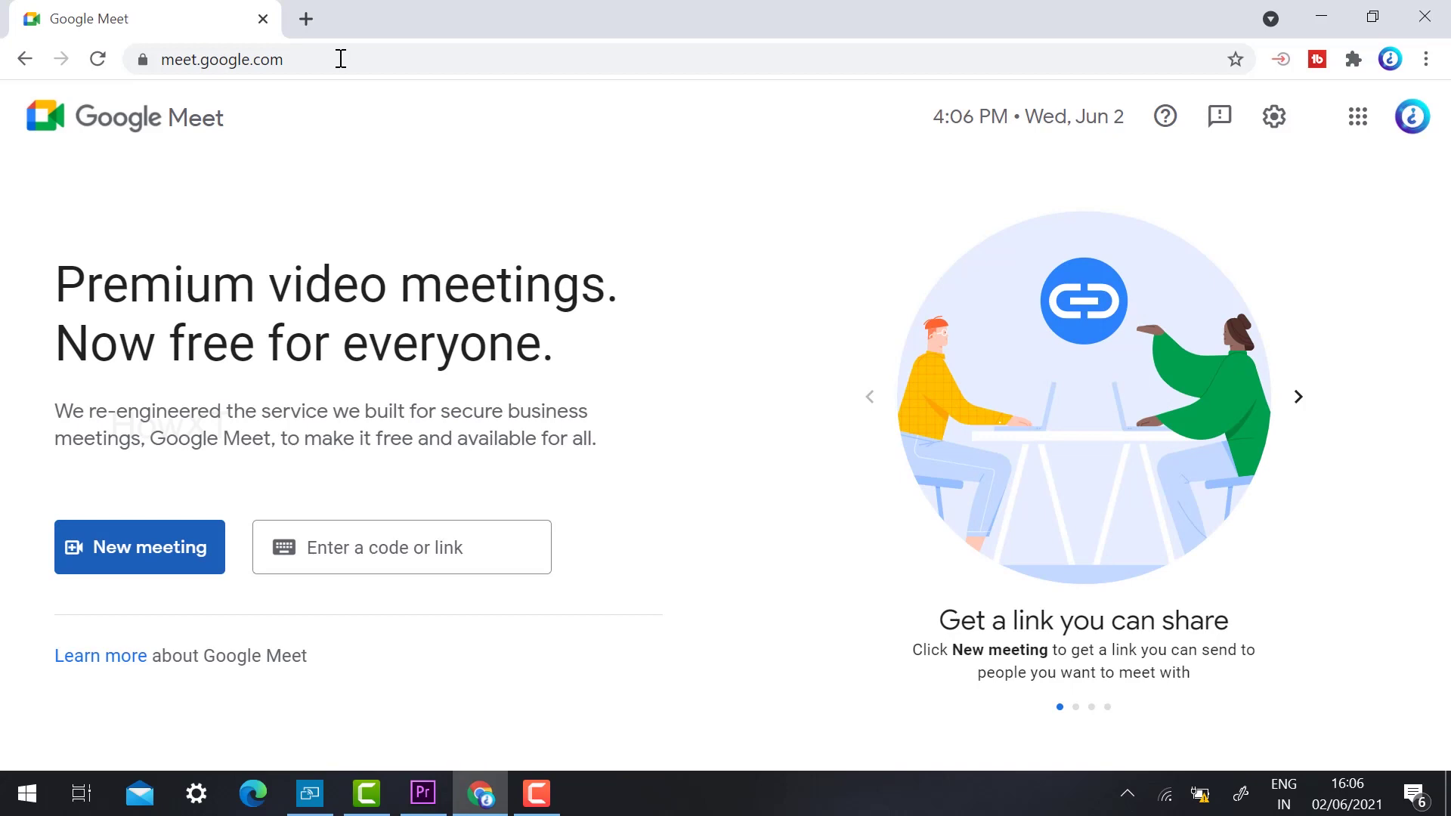
pyautogui.click(156, 547)
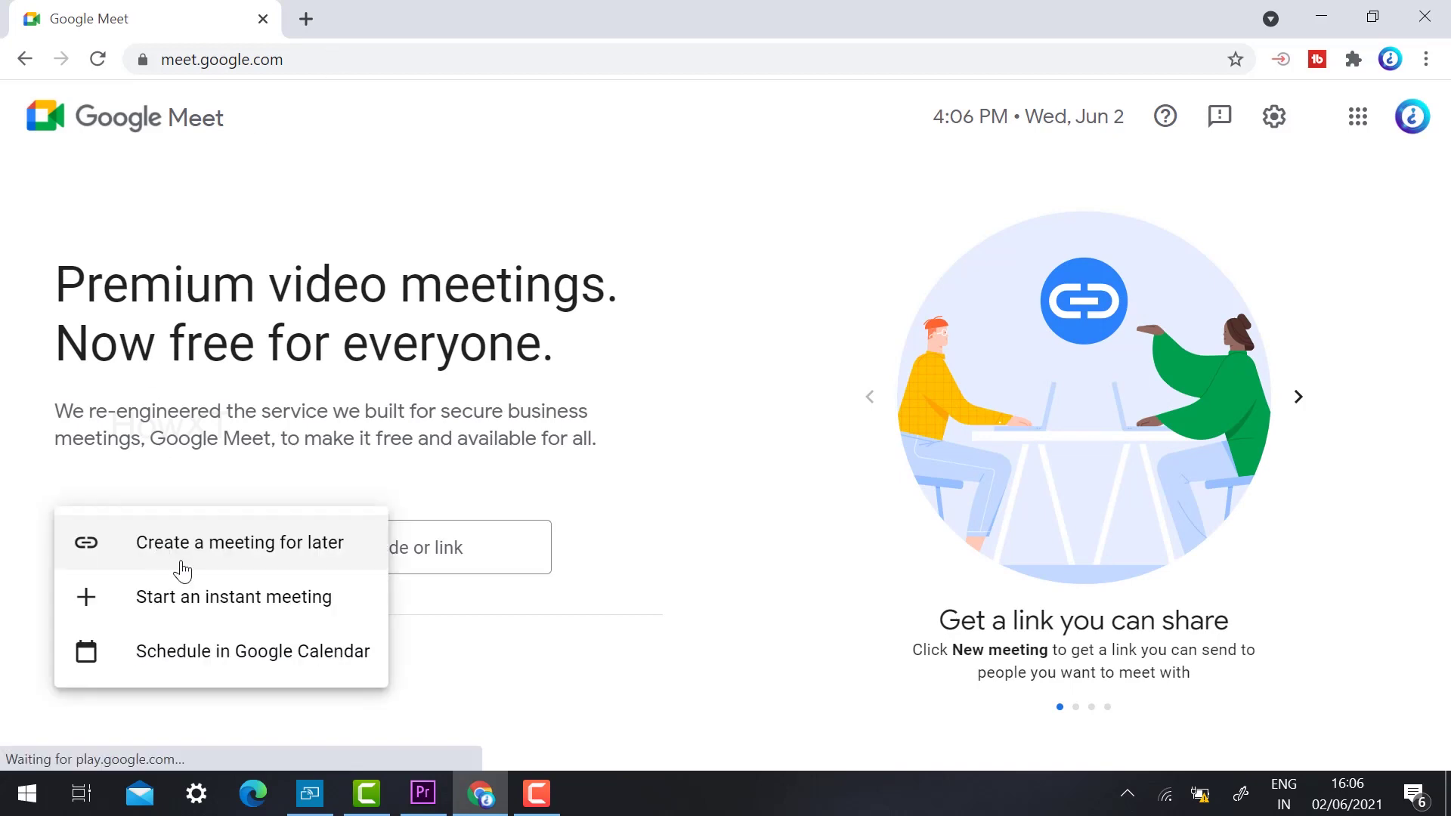
pyautogui.click(189, 599)
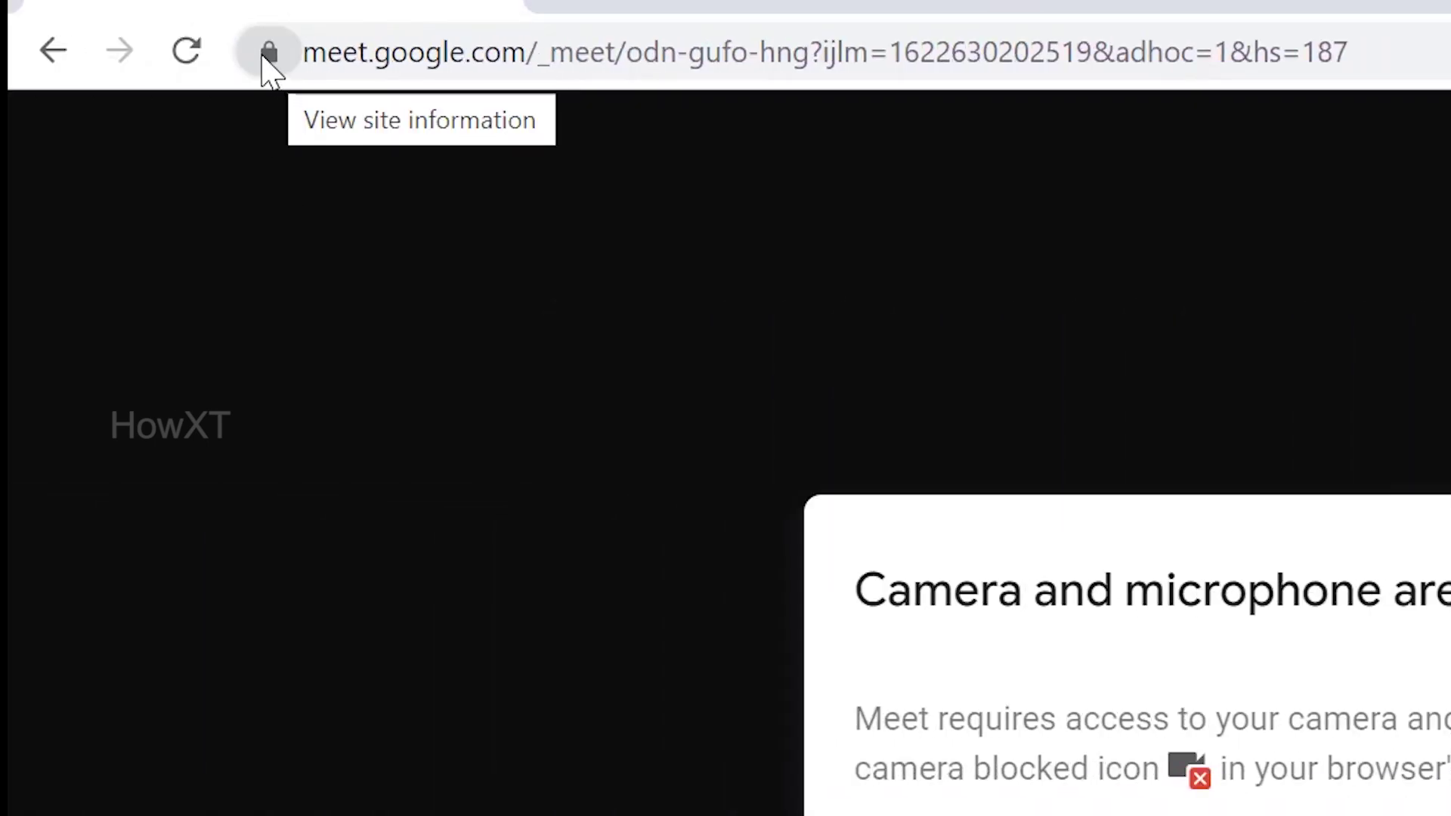
# Set the Meet site's Camera and Microphone permissions to Allow in the site-info panel
pyautogui.click(269, 55)
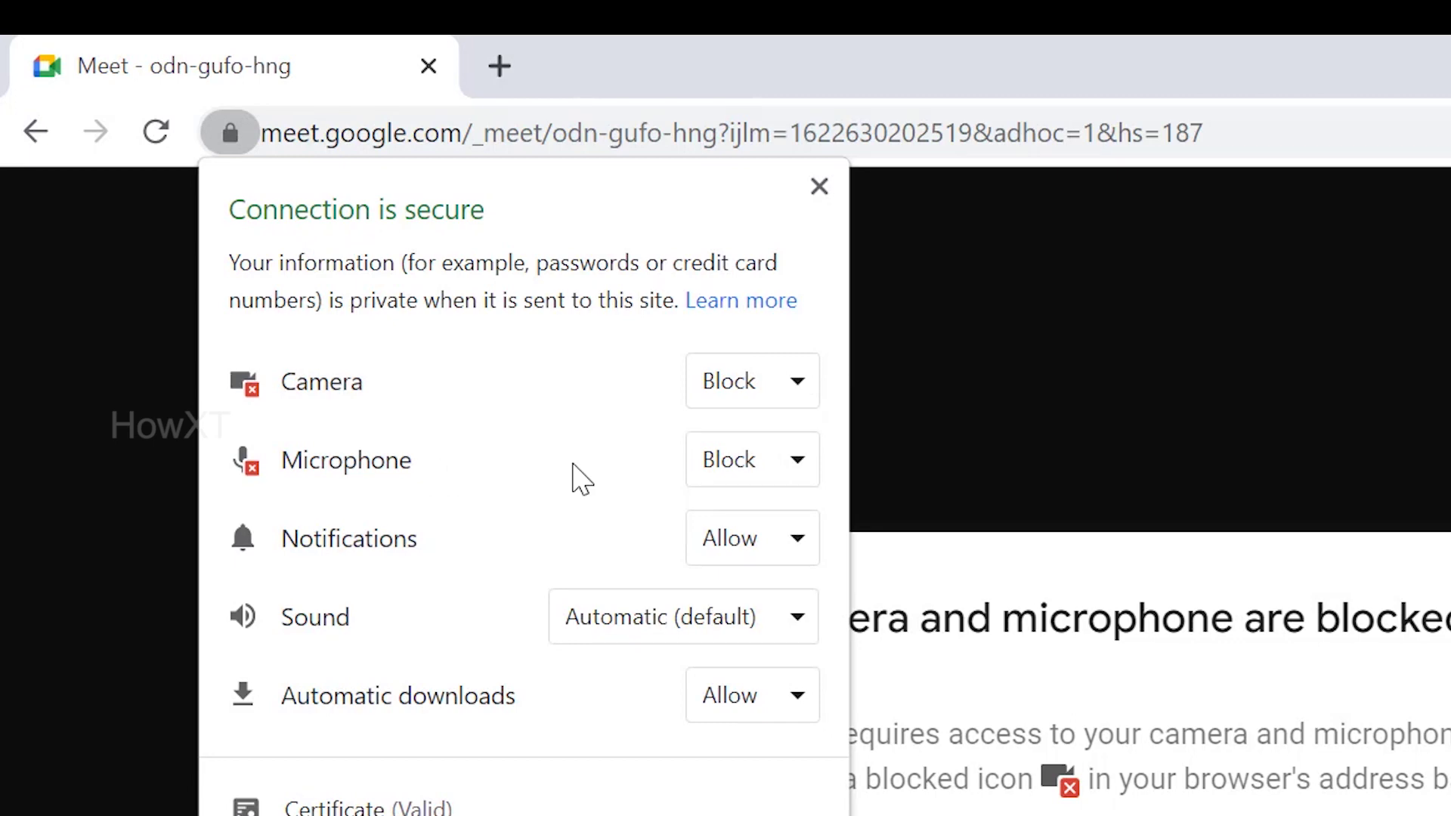
pyautogui.click(782, 390)
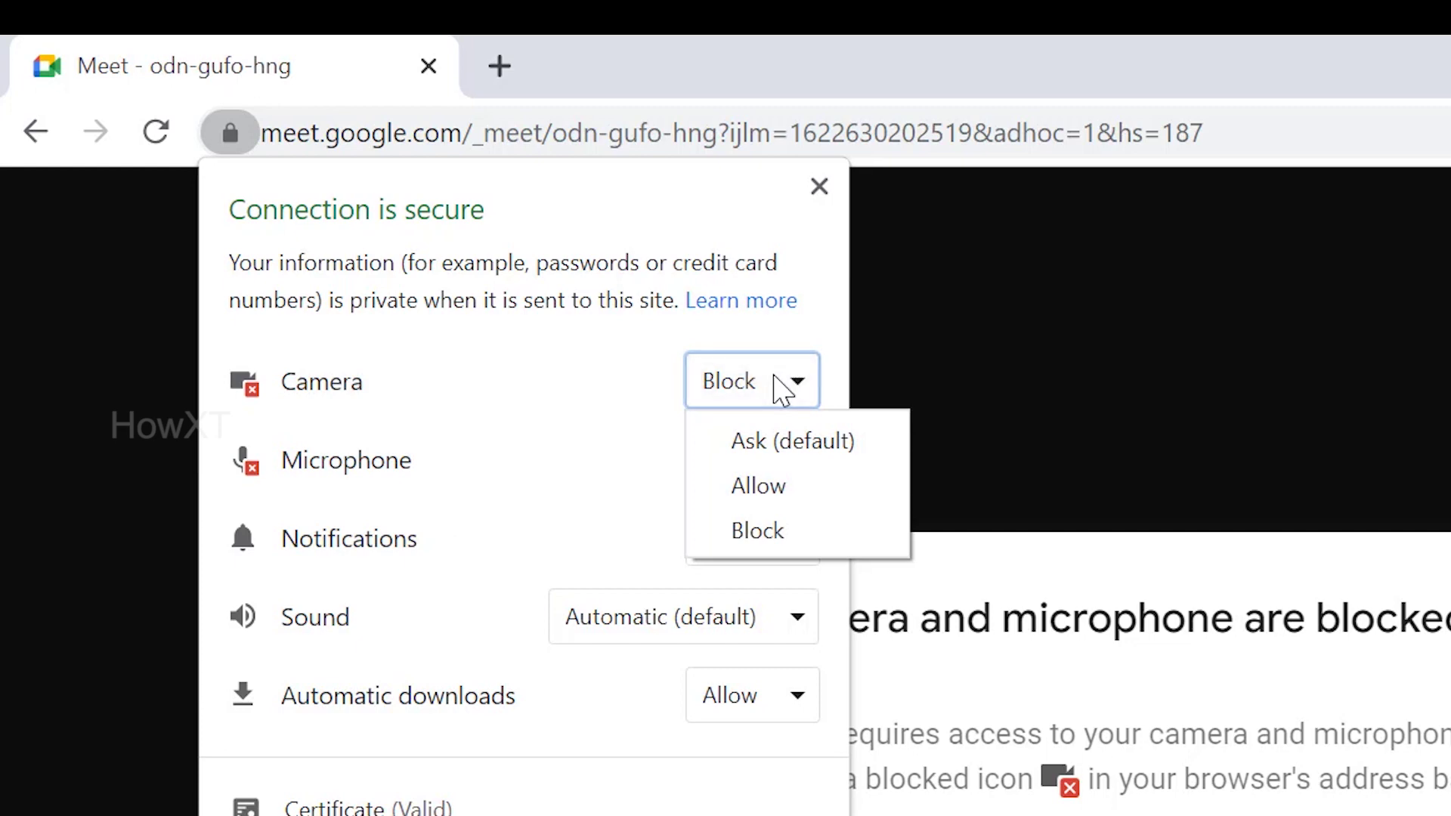
pyautogui.click(771, 491)
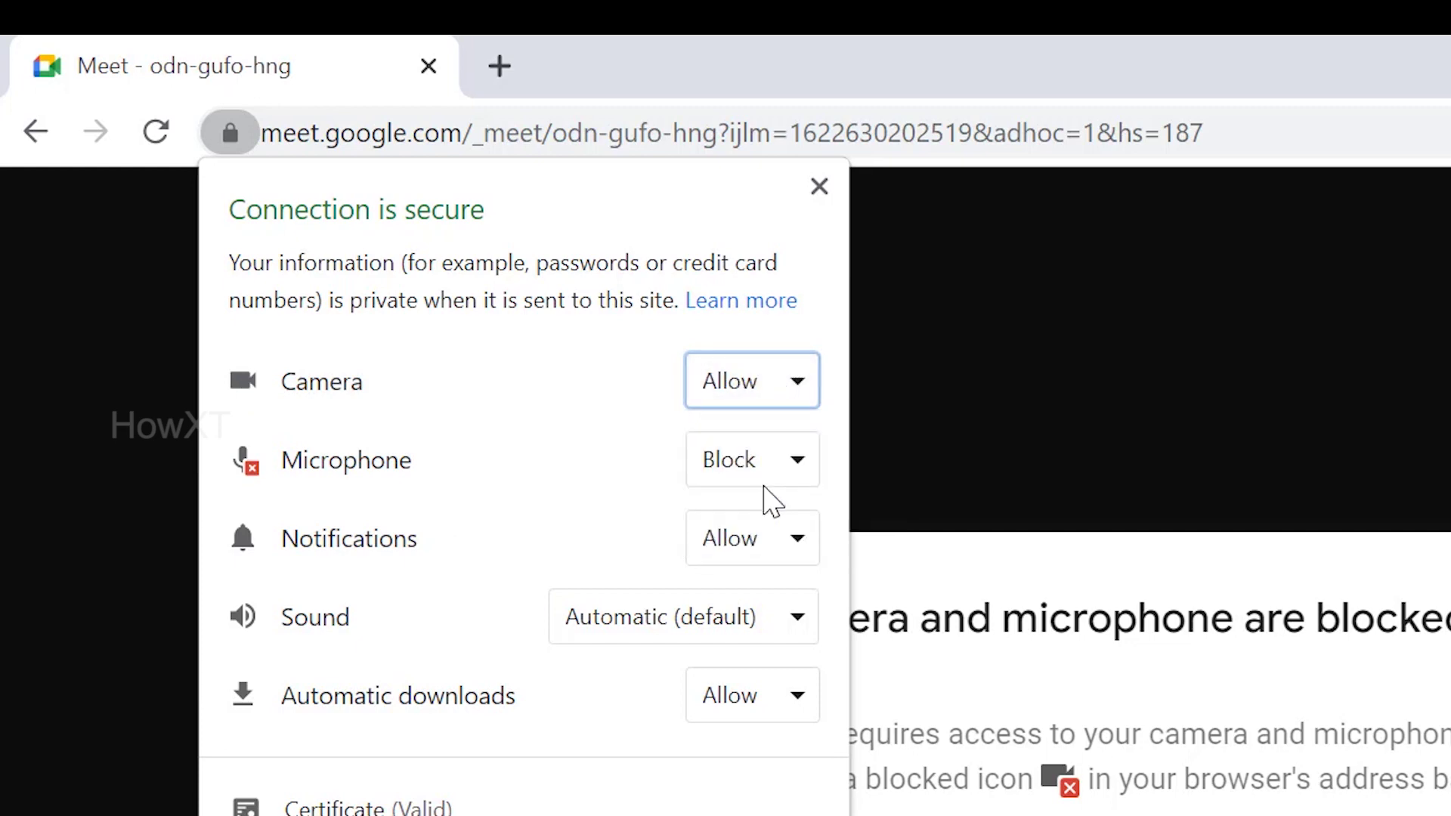
pyautogui.click(720, 478)
pyautogui.click(756, 562)
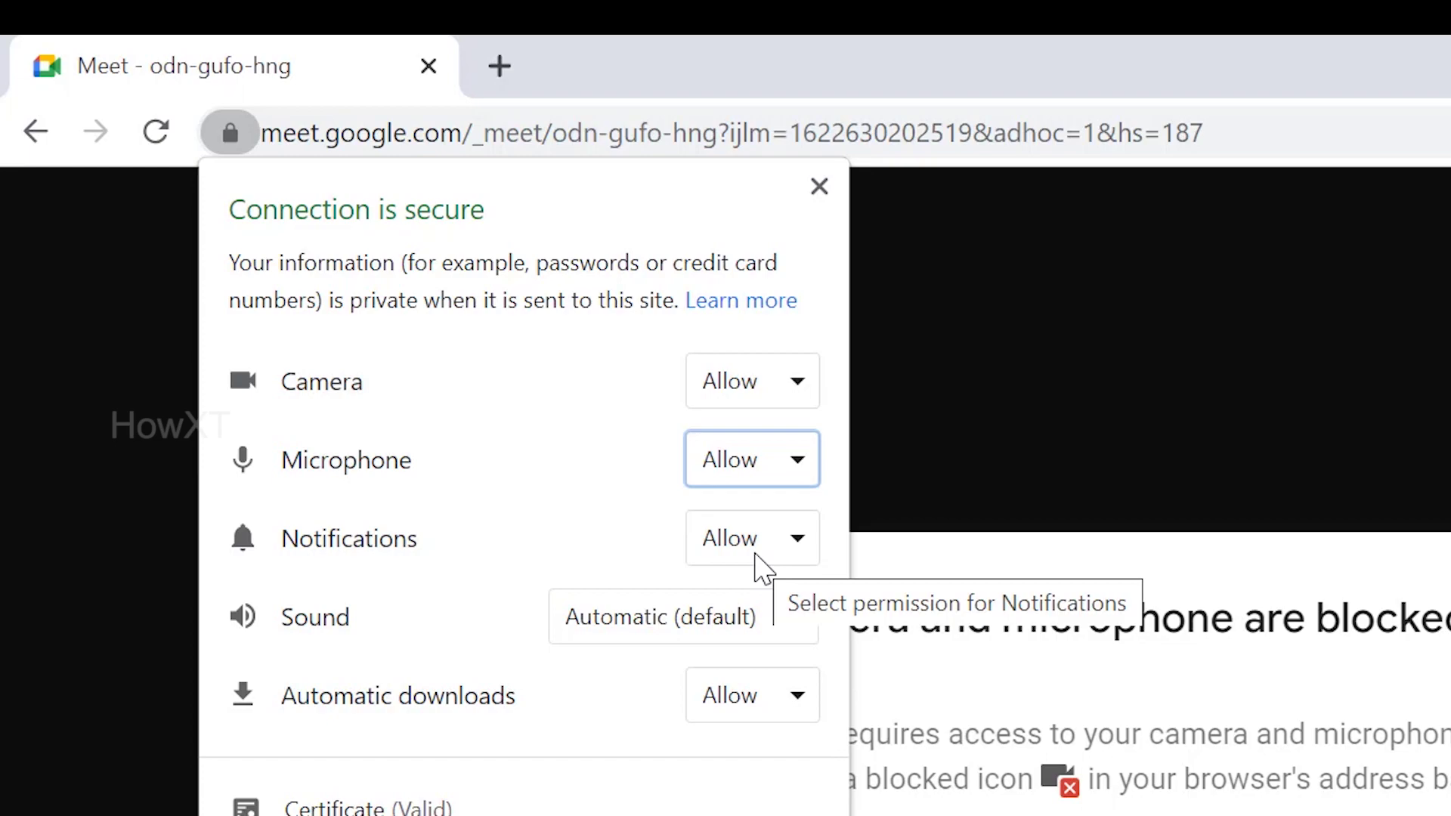
pyautogui.click(928, 377)
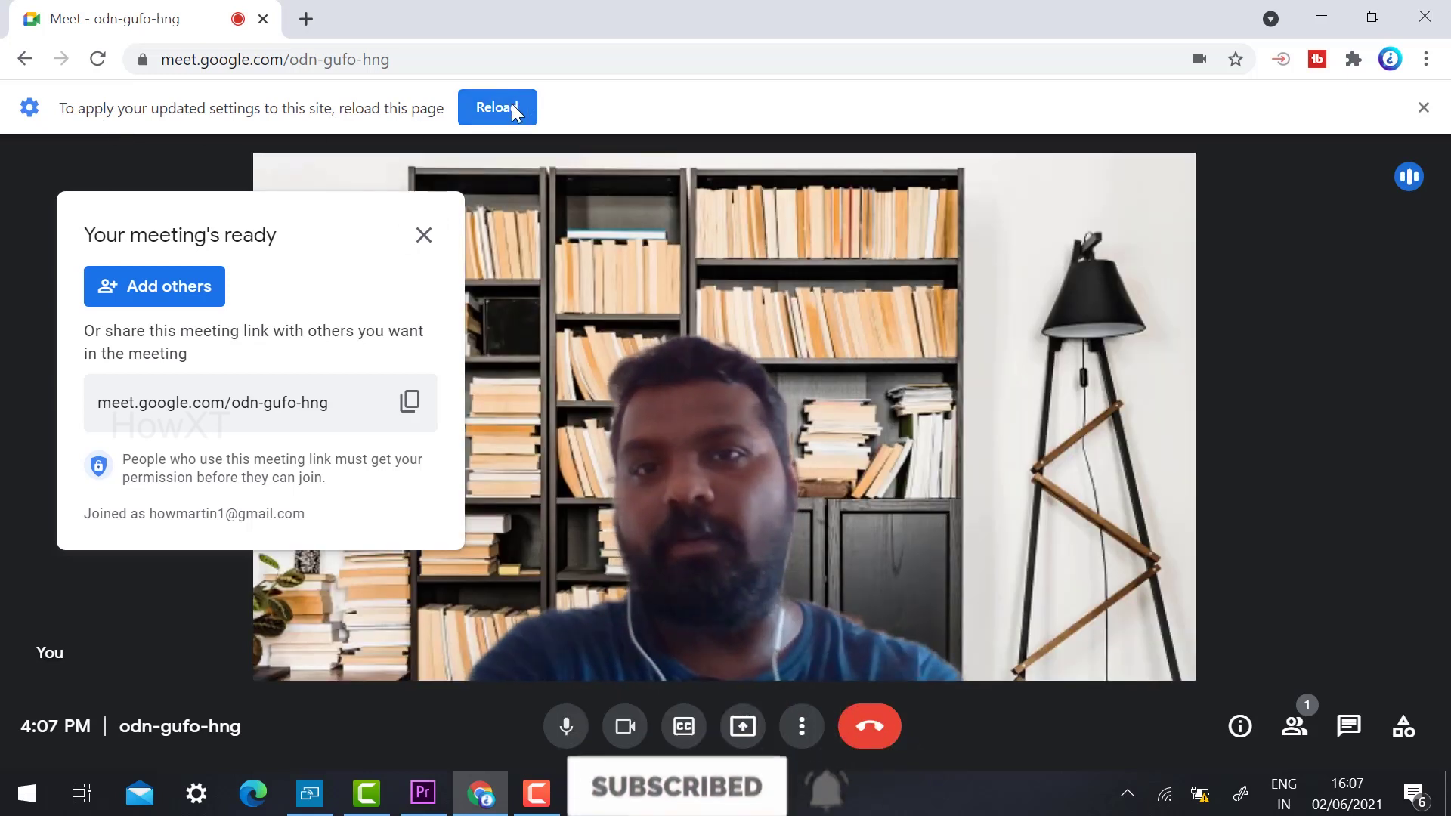
# Reload the meeting page and join the call odn-gufo-hng
pyautogui.click(511, 102)
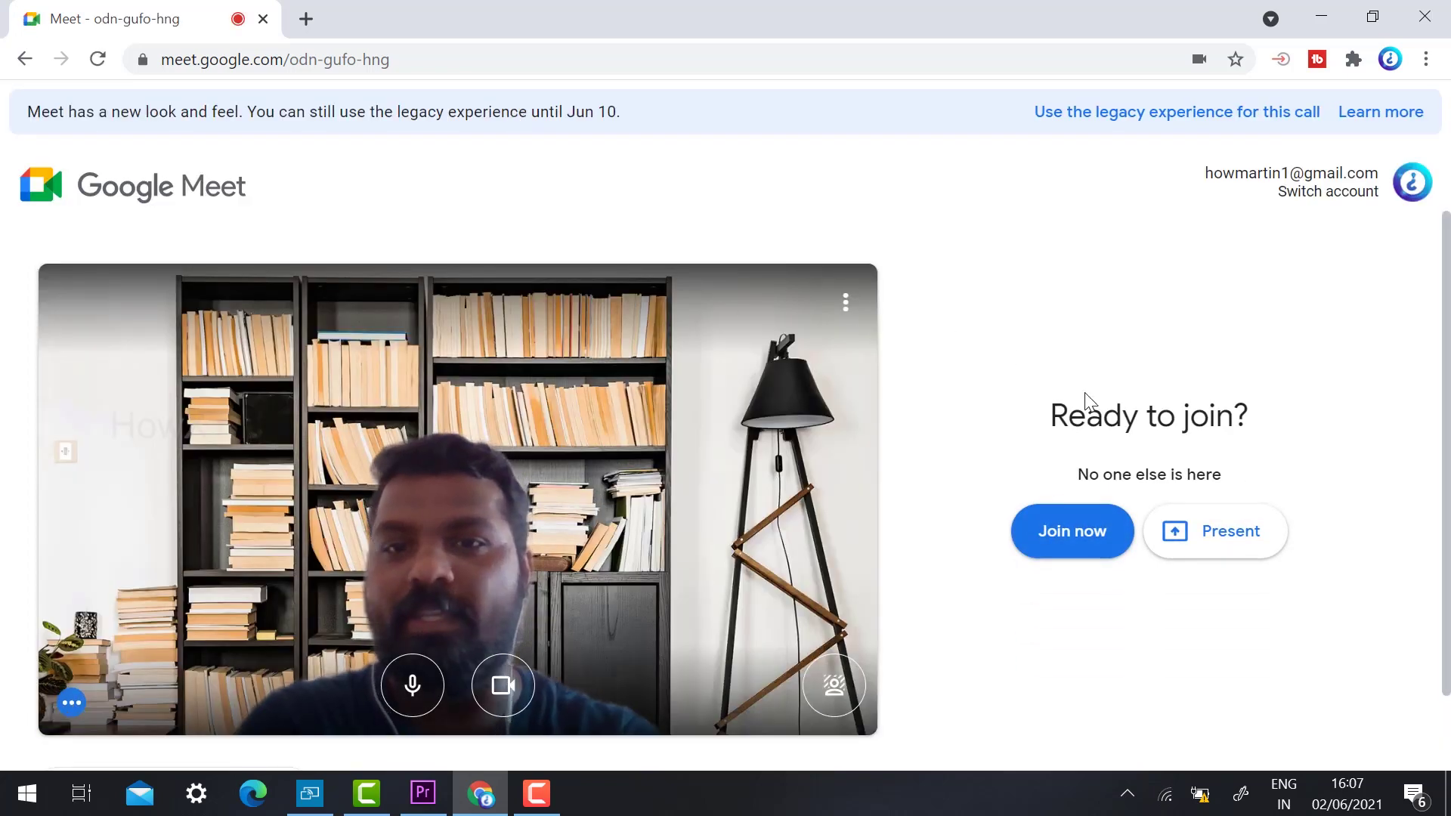
pyautogui.click(1076, 542)
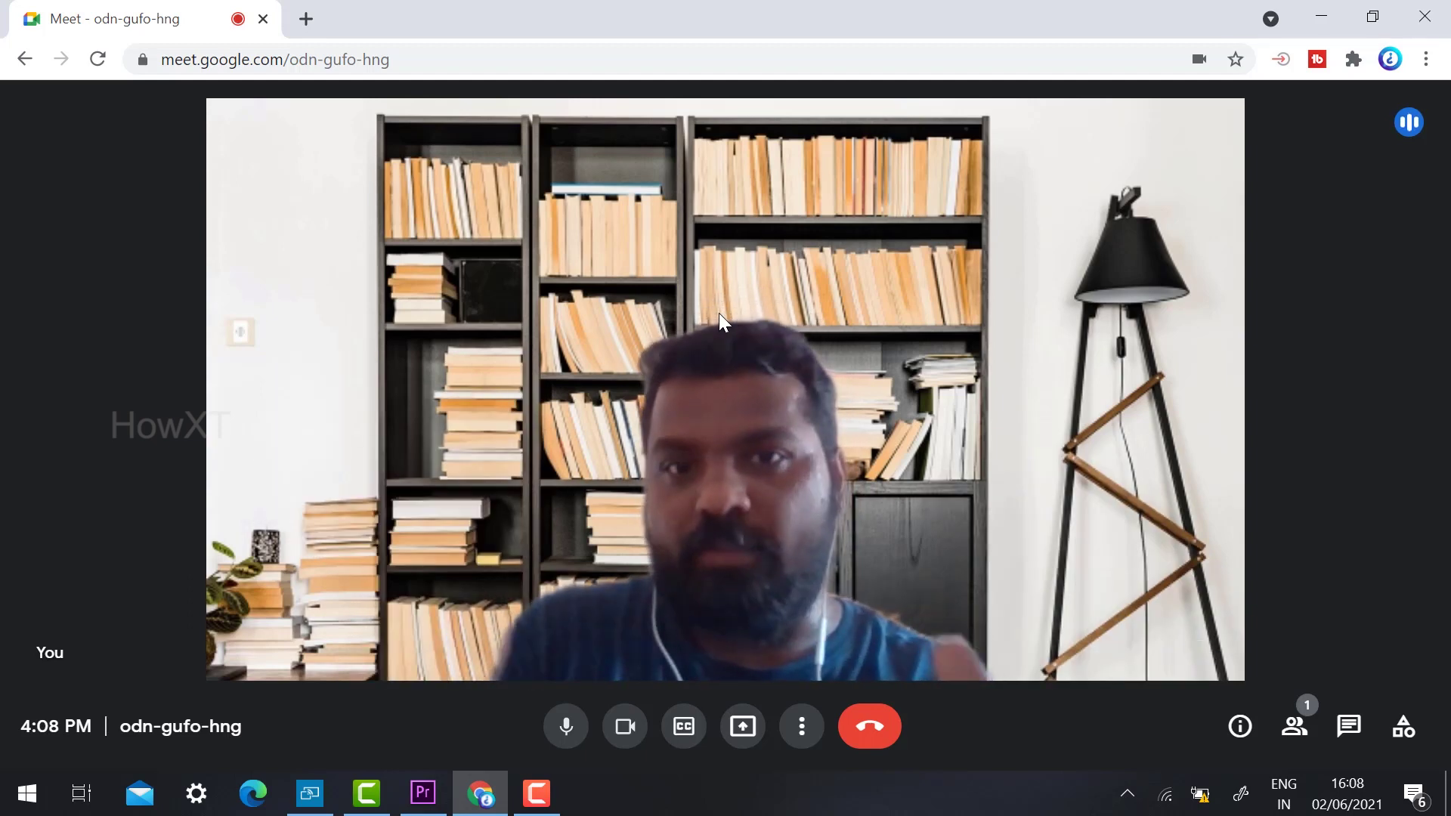
# Review the Meet site's Camera and Microphone permissions unchanged, then open Chrome's main menu
pyautogui.click(141, 60)
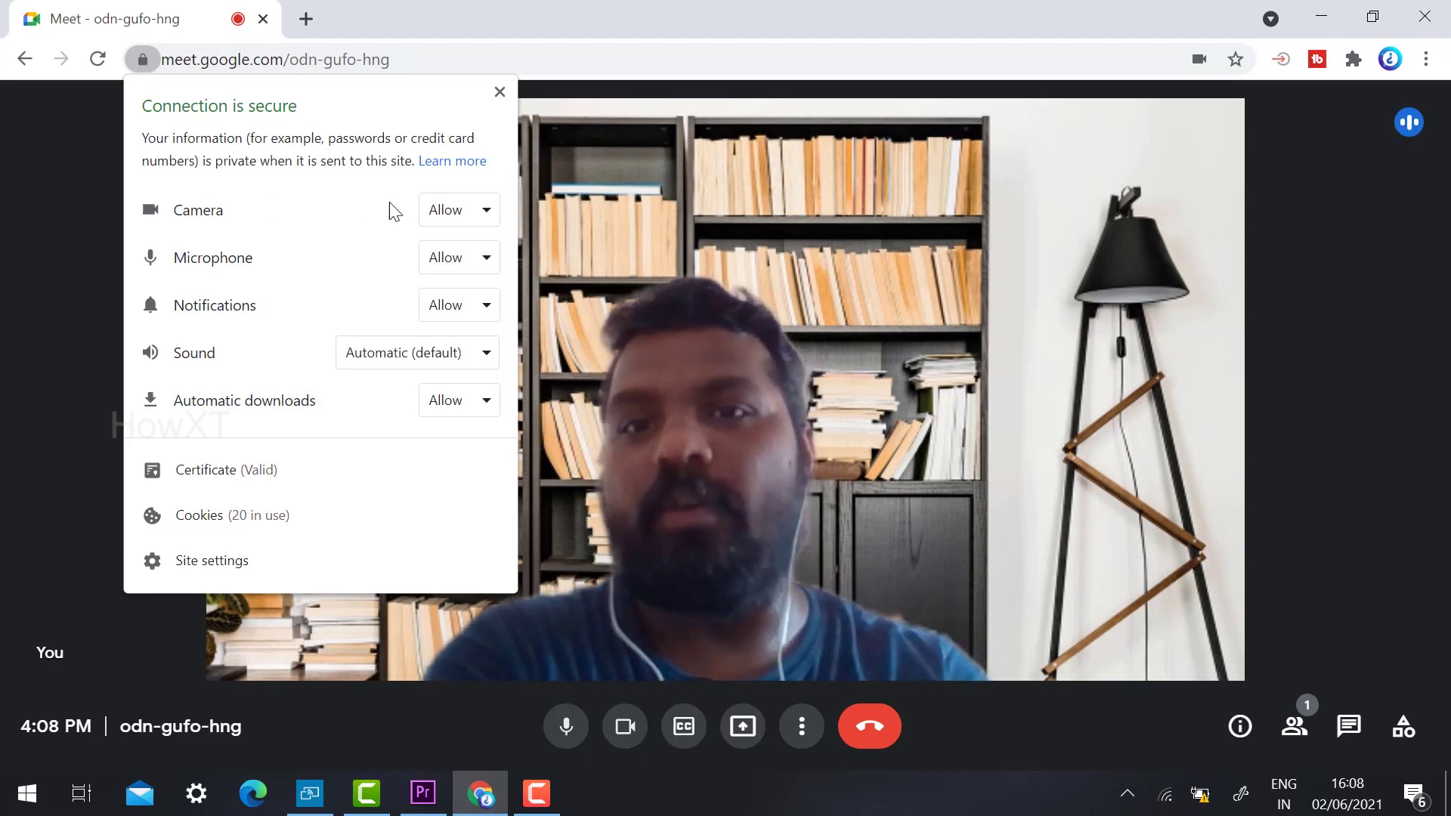
pyautogui.click(456, 213)
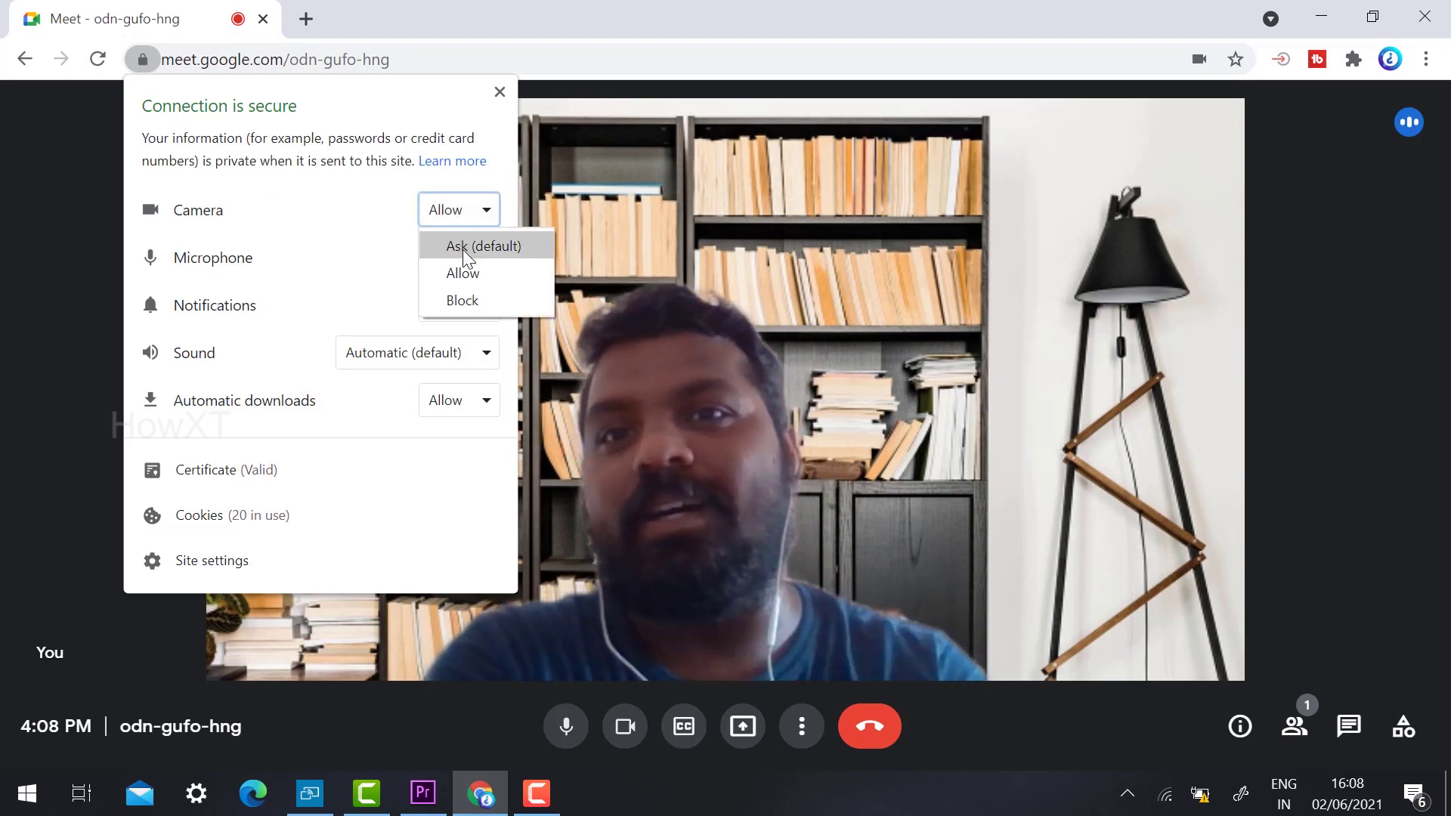
pyautogui.click(52, 184)
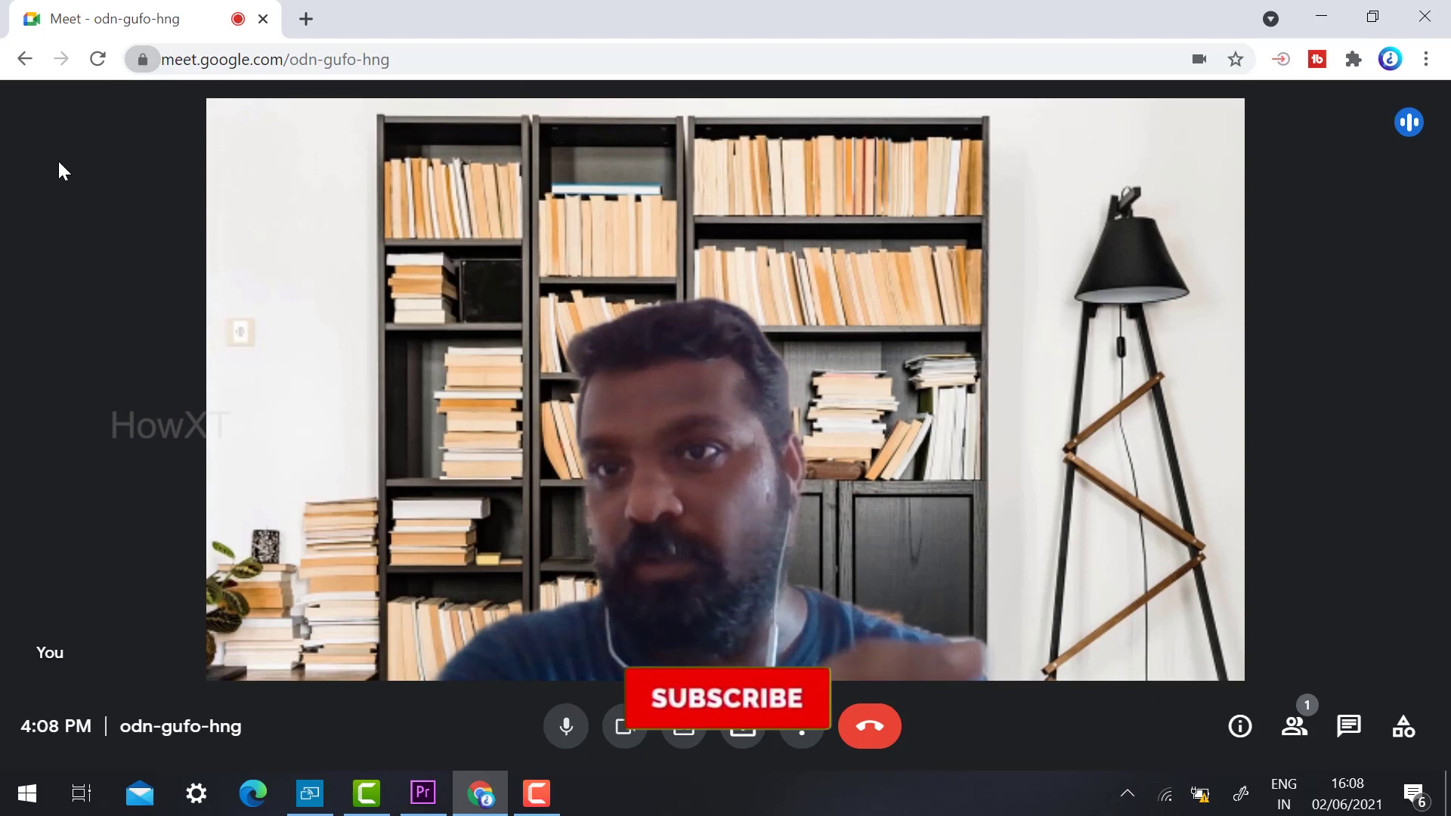
pyautogui.click(143, 59)
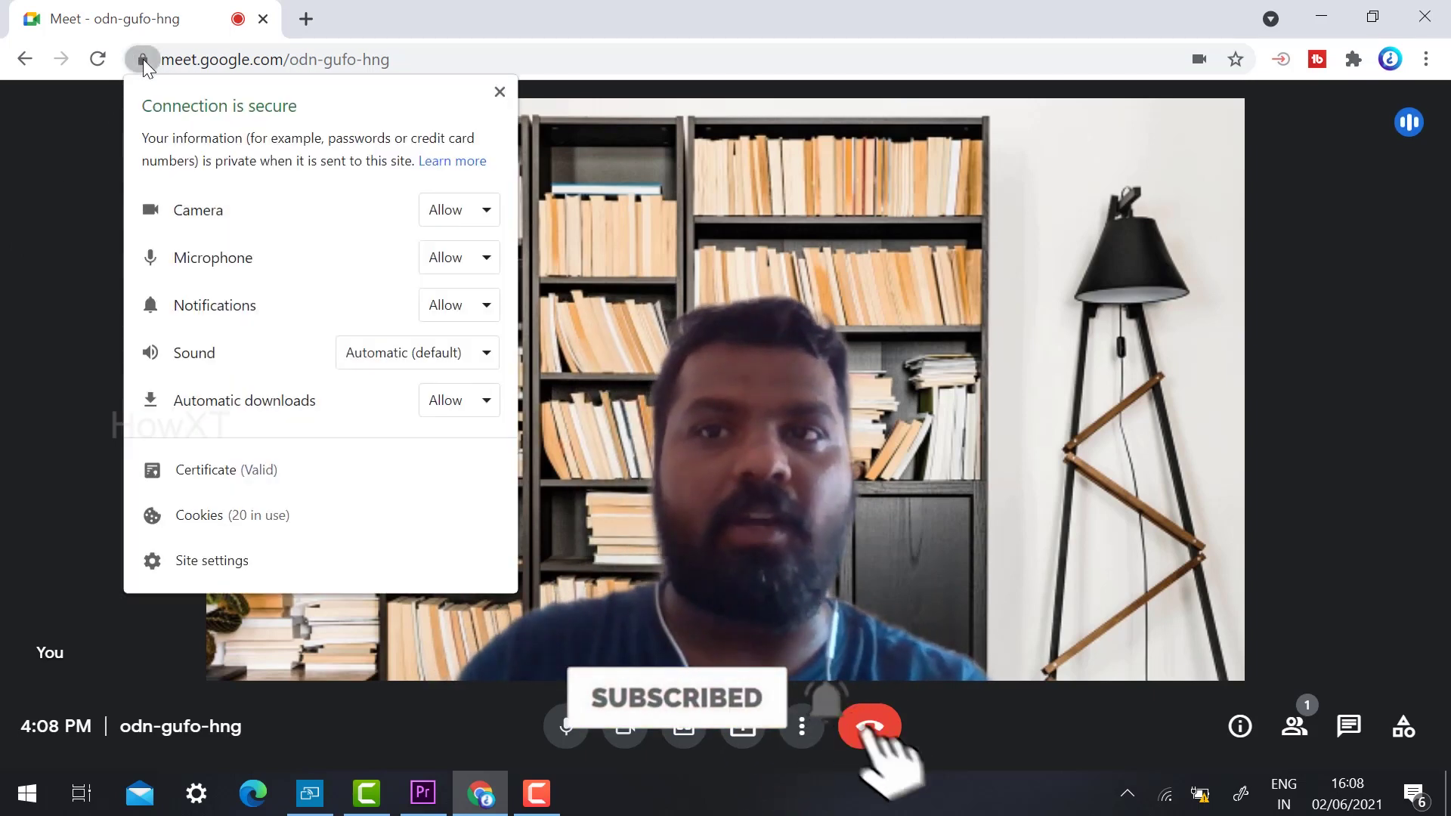
pyautogui.click(84, 239)
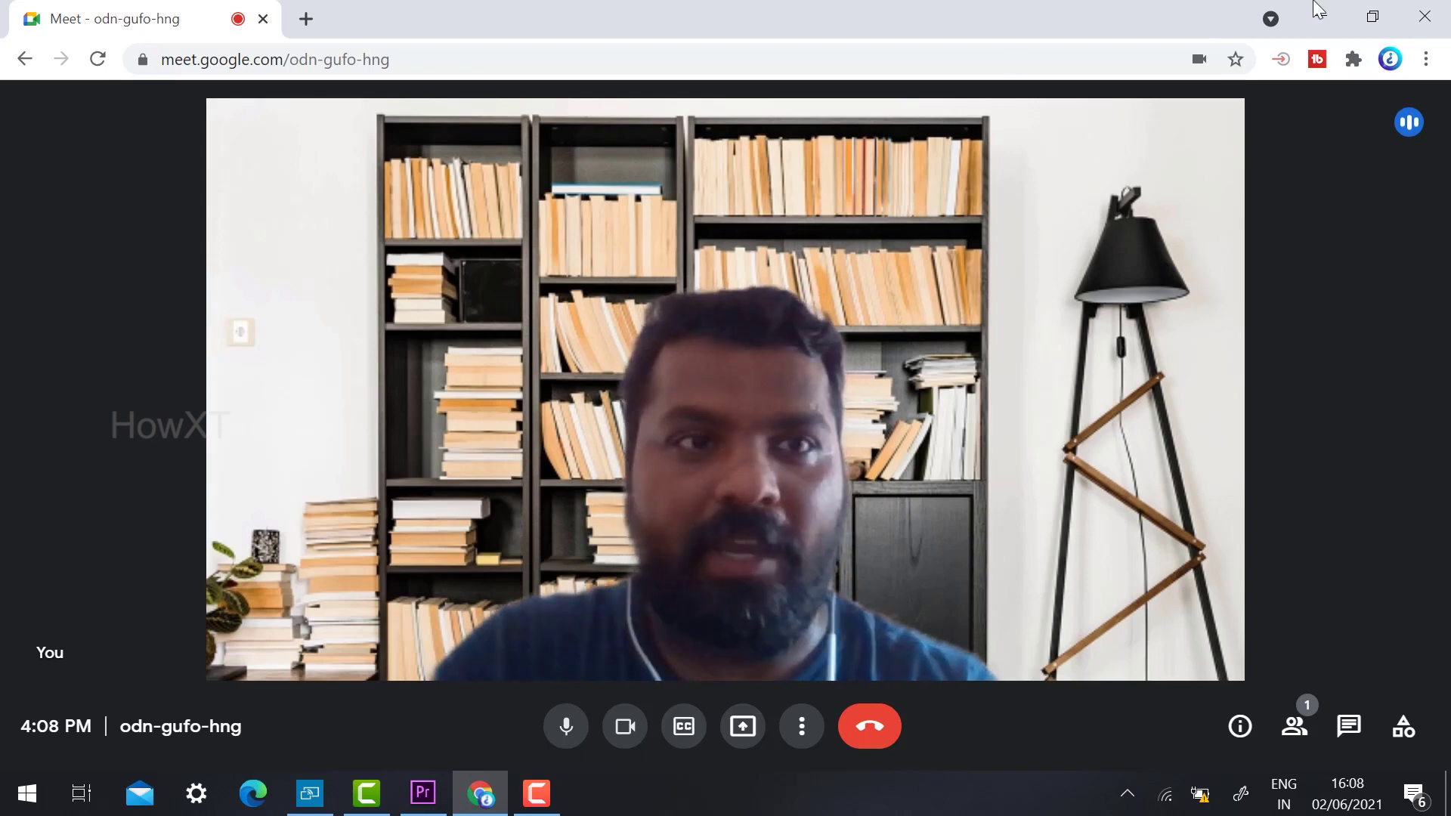
pyautogui.click(1426, 59)
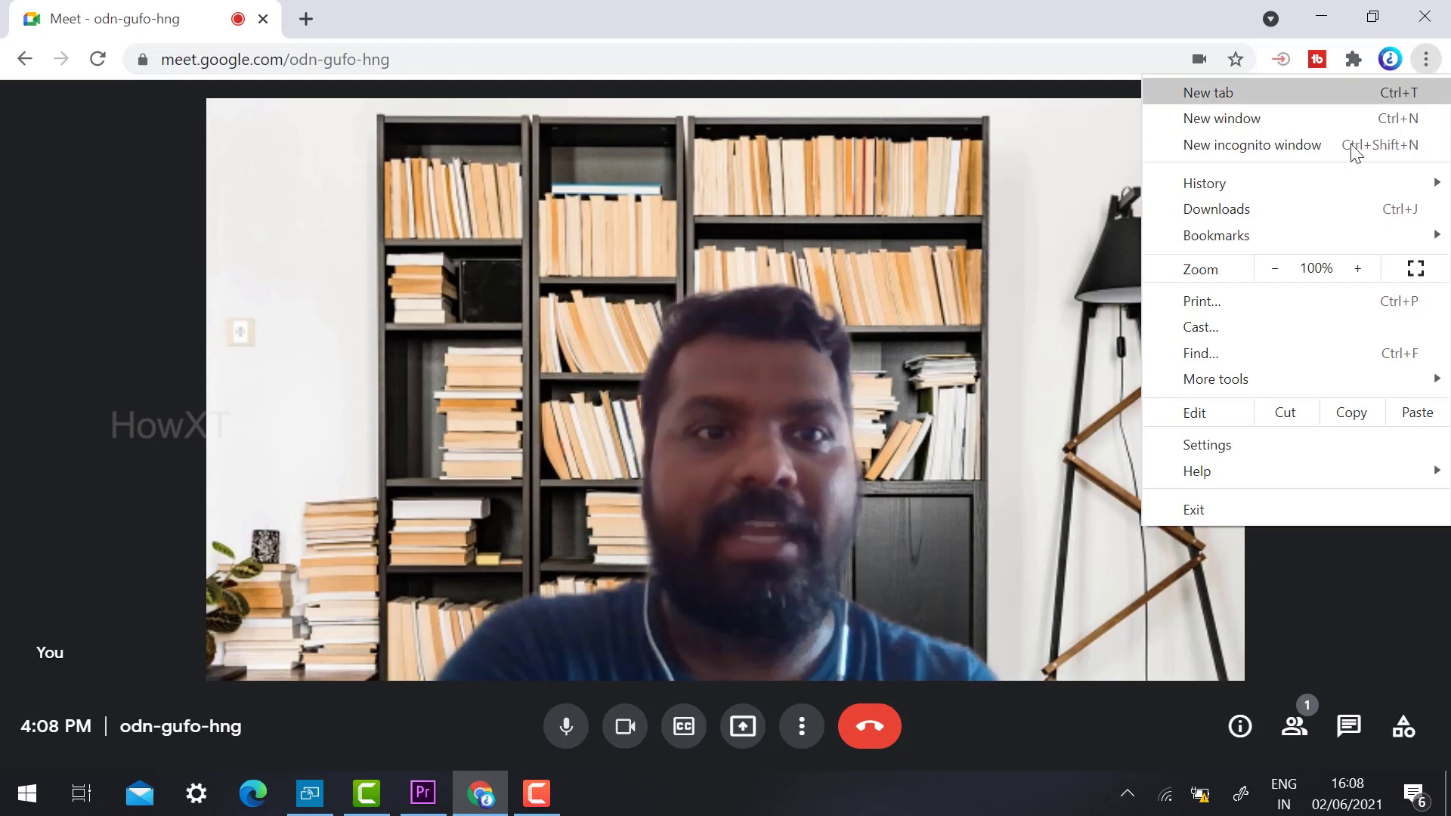
# Open Chrome Settings in a new tab and go to the Camera page under Site settings
pyautogui.click(1245, 448)
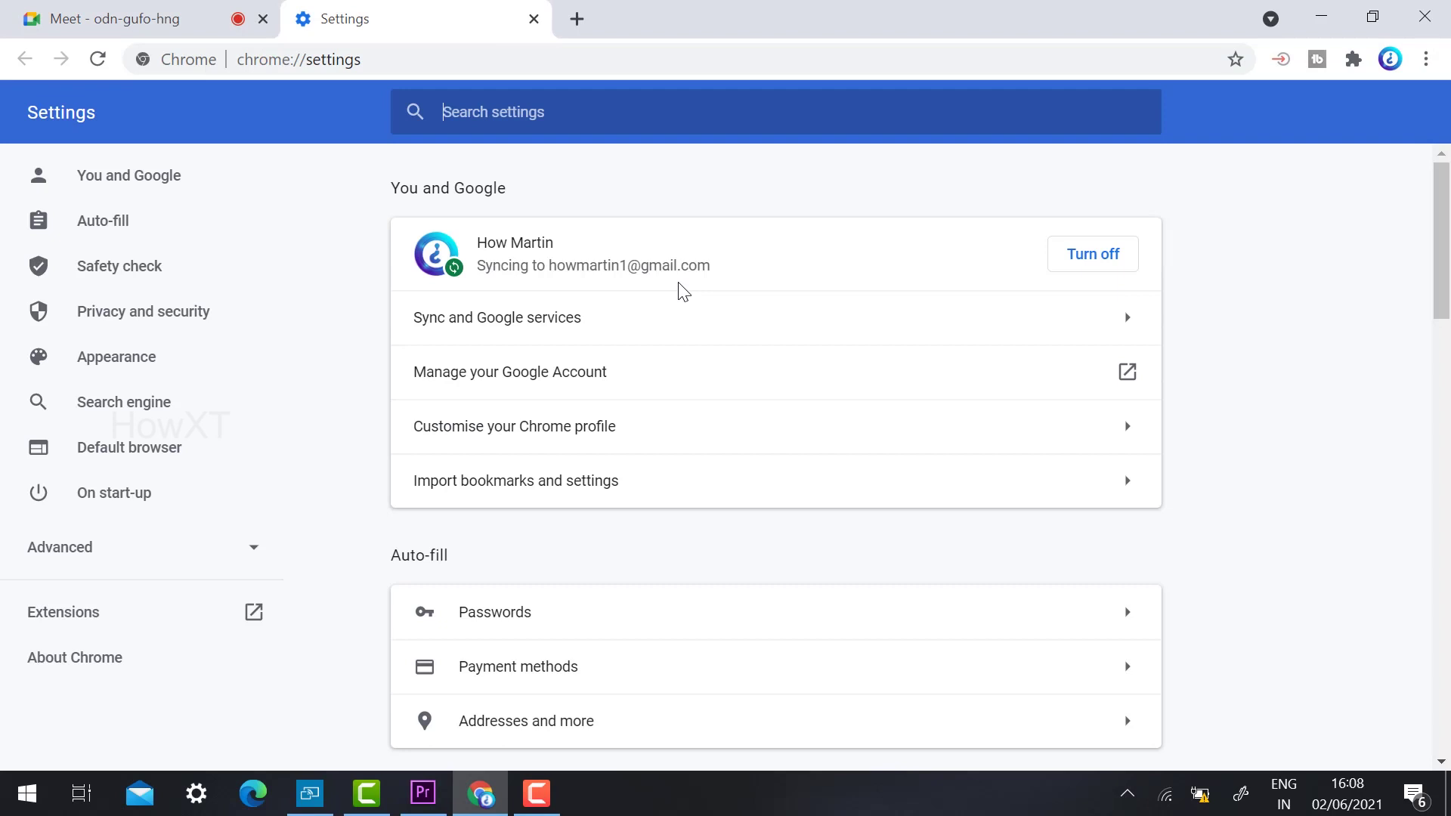
pyautogui.scroll(-9, 684, 291)
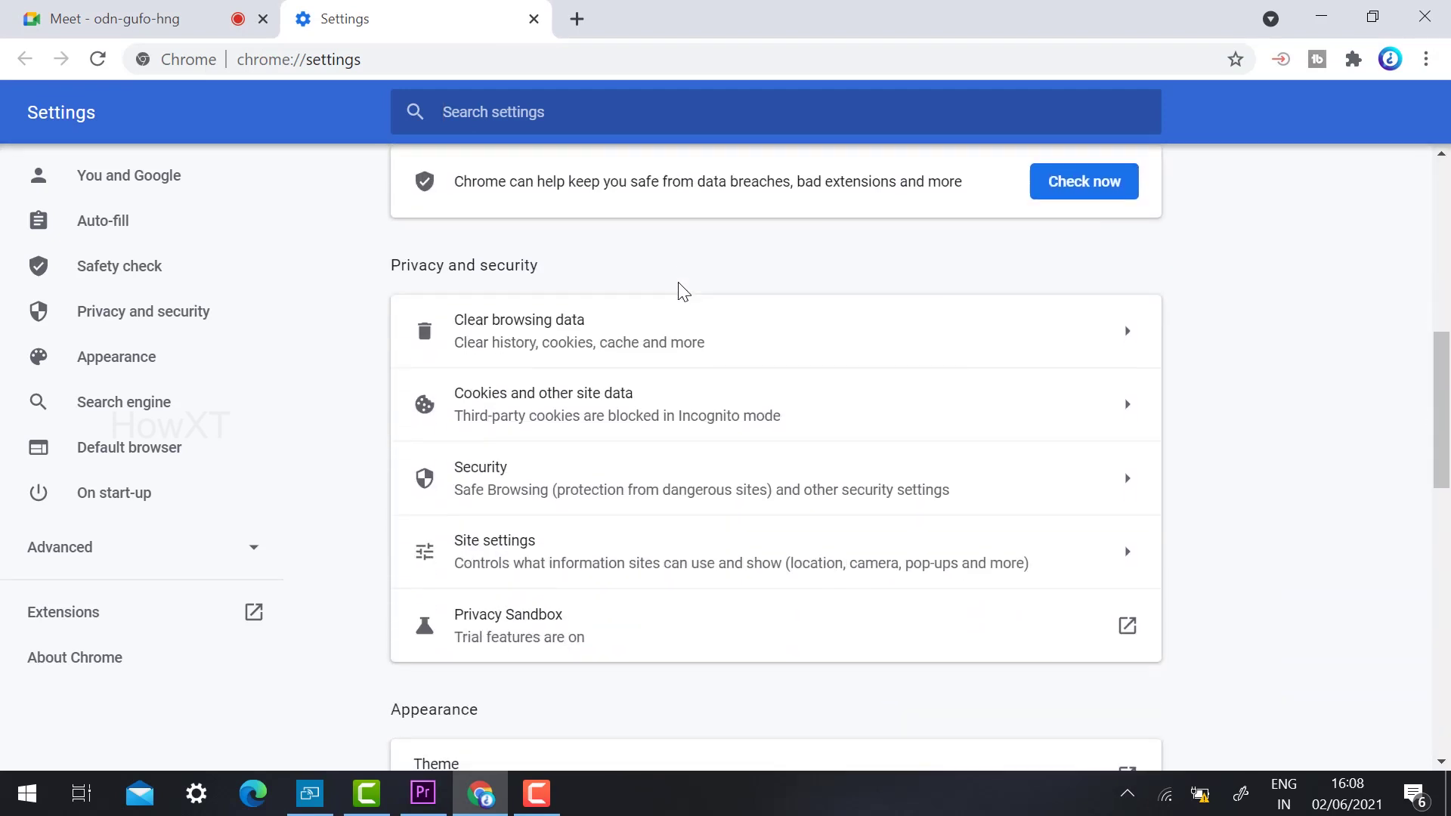
pyautogui.scroll(-2, 684, 291)
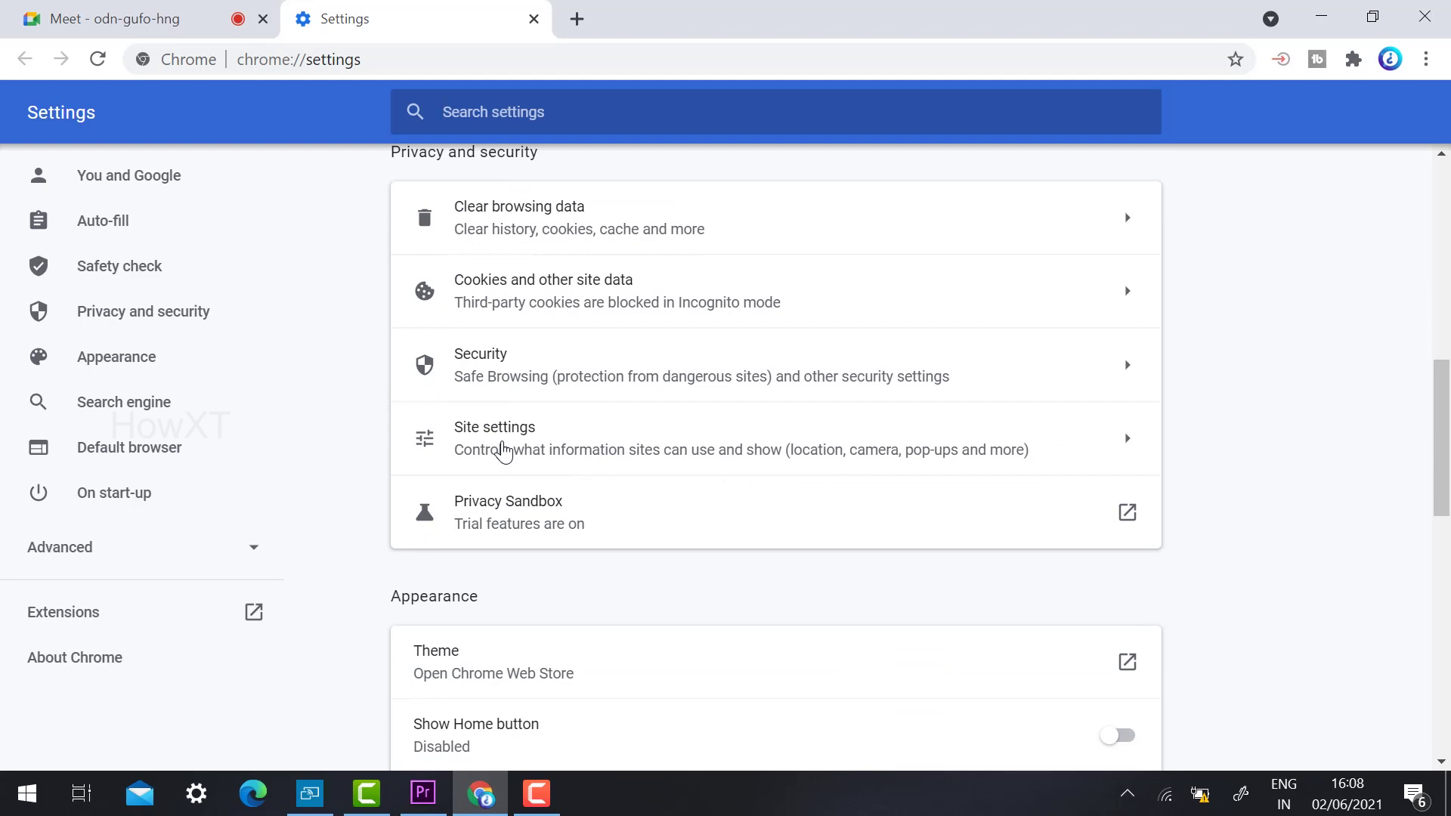
pyautogui.click(503, 452)
pyautogui.scroll(-4, 504, 451)
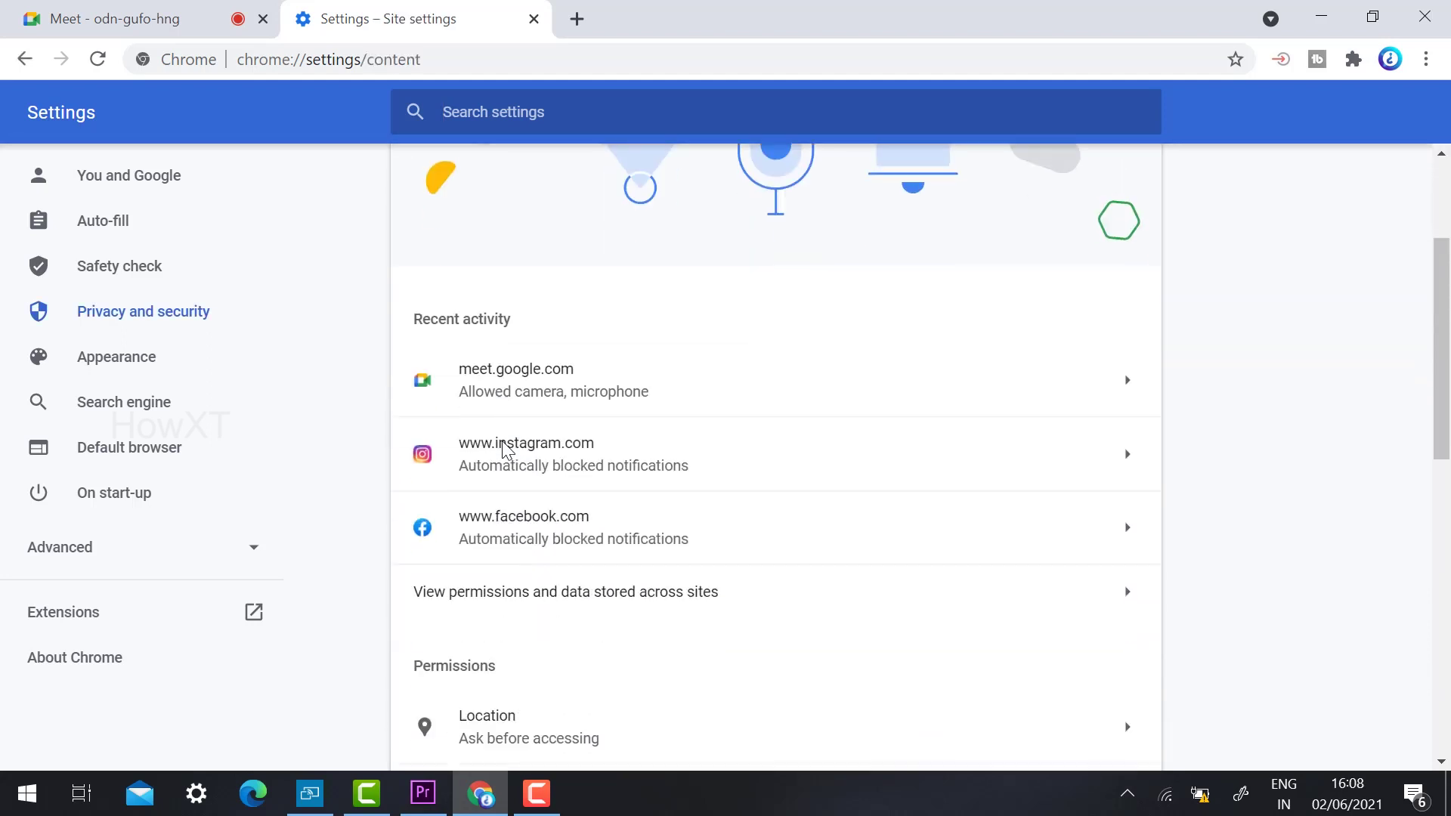
pyautogui.scroll(-3, 506, 453)
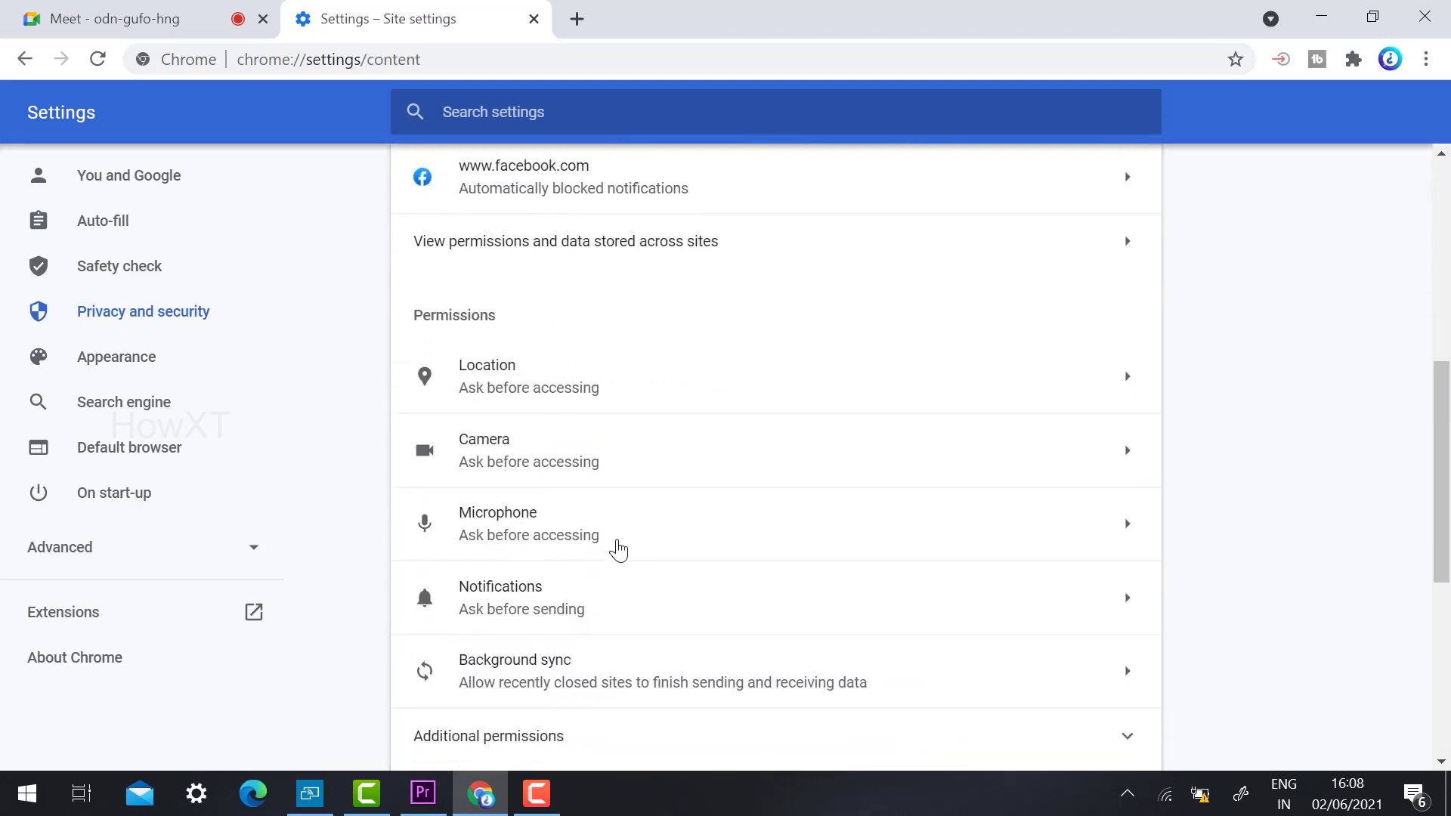
pyautogui.click(648, 473)
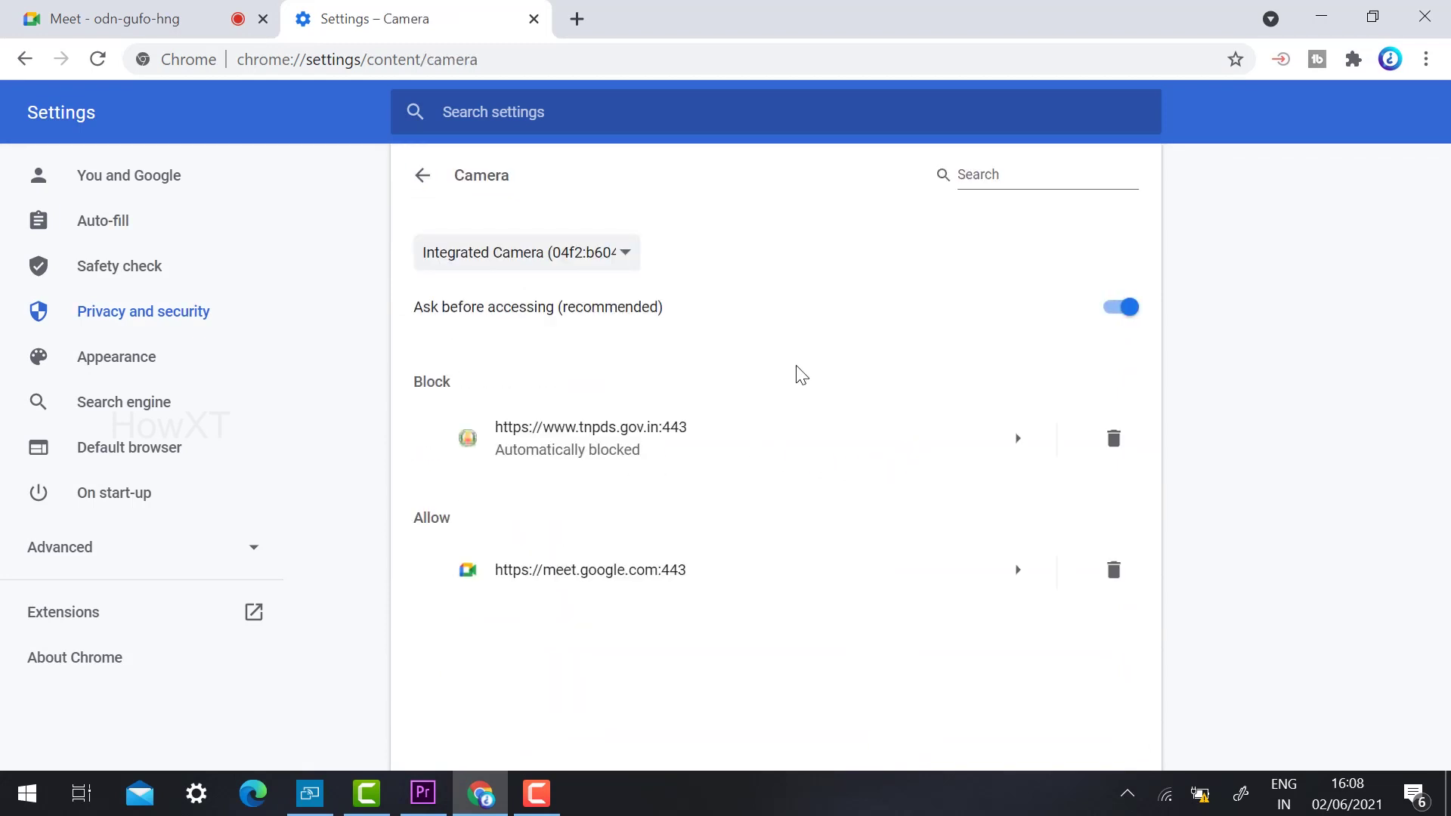
# Check the camera device list without changing it, then return to Site settings
pyautogui.click(627, 258)
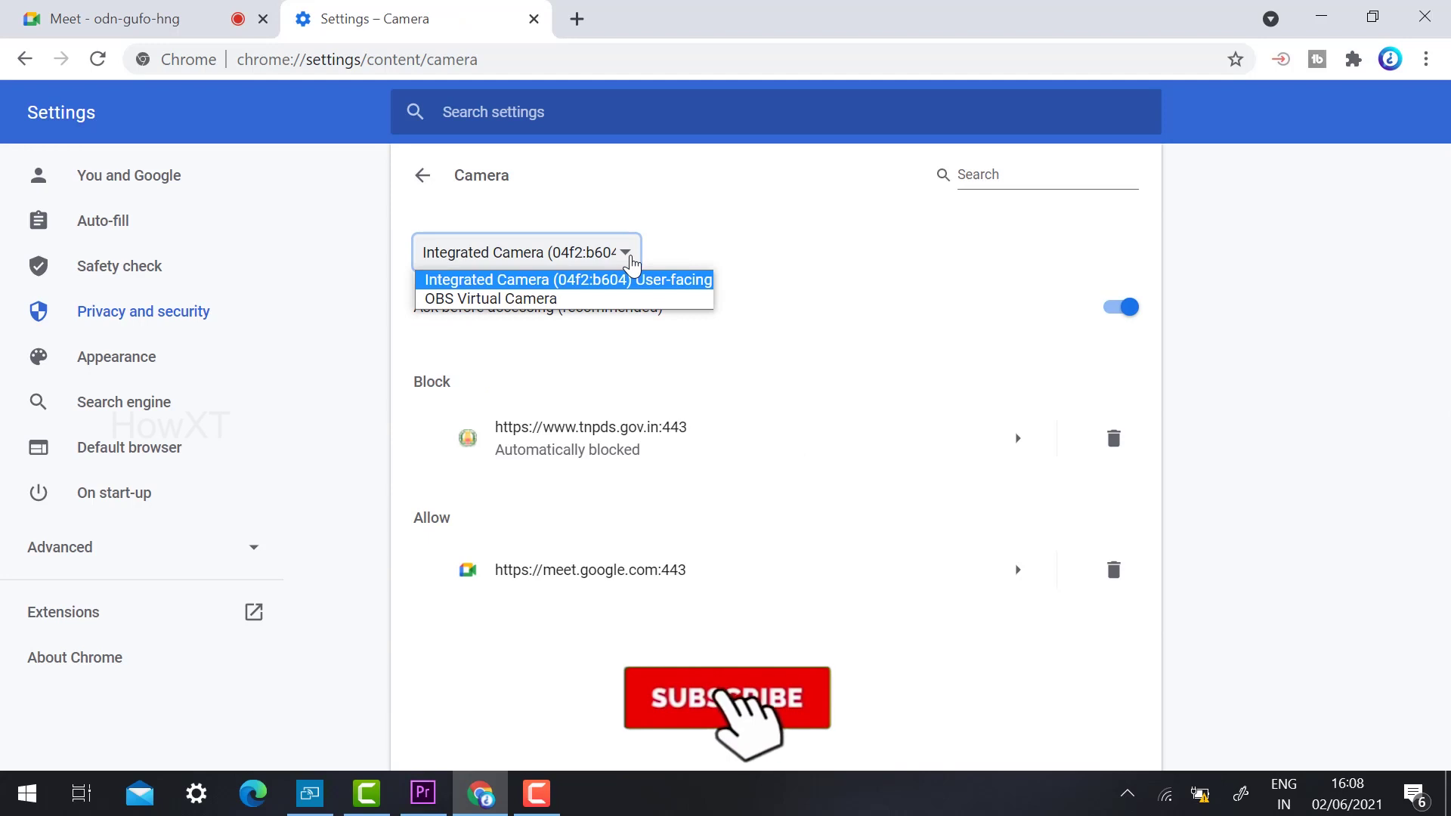
pyautogui.click(706, 236)
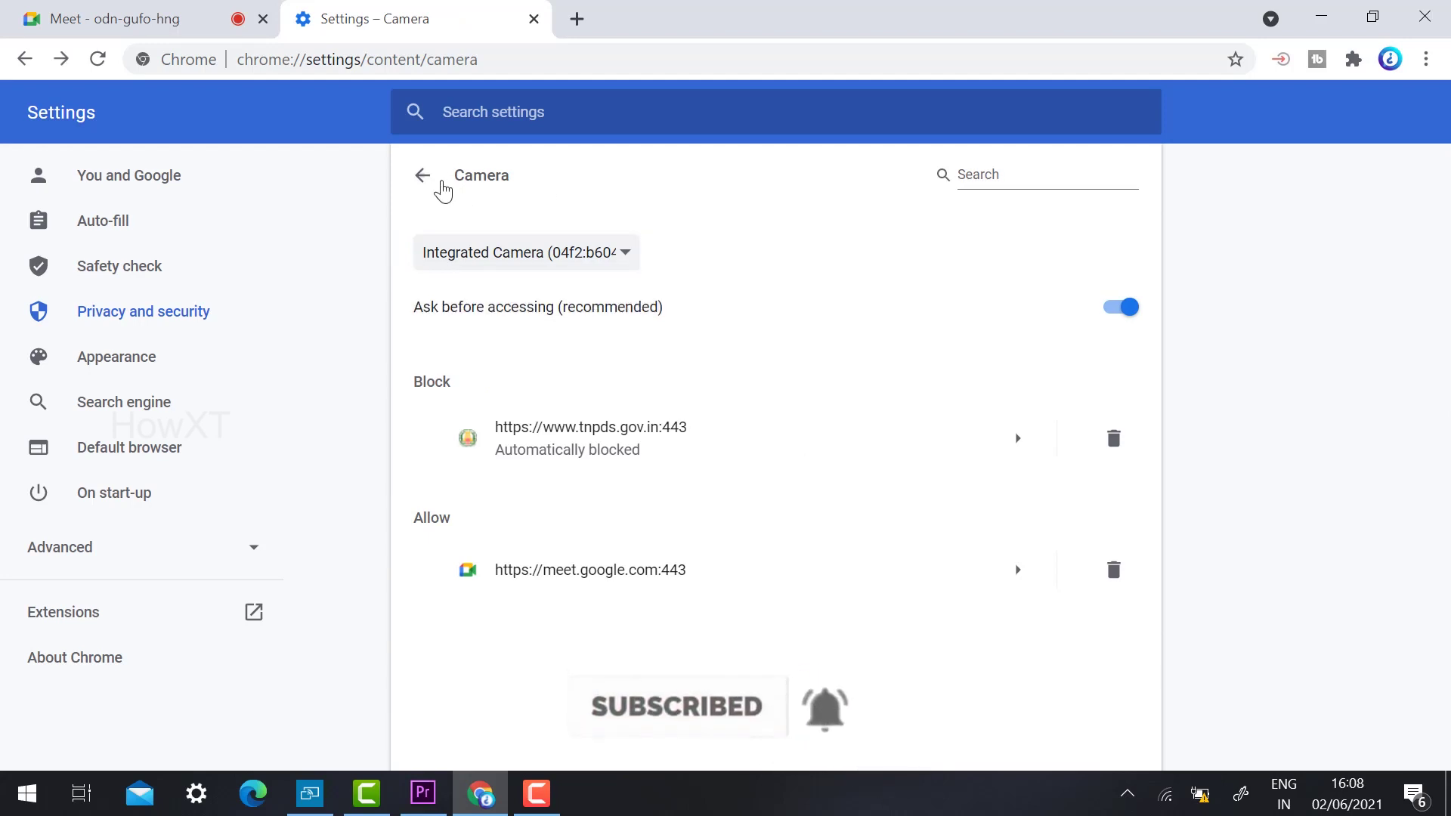
pyautogui.click(424, 181)
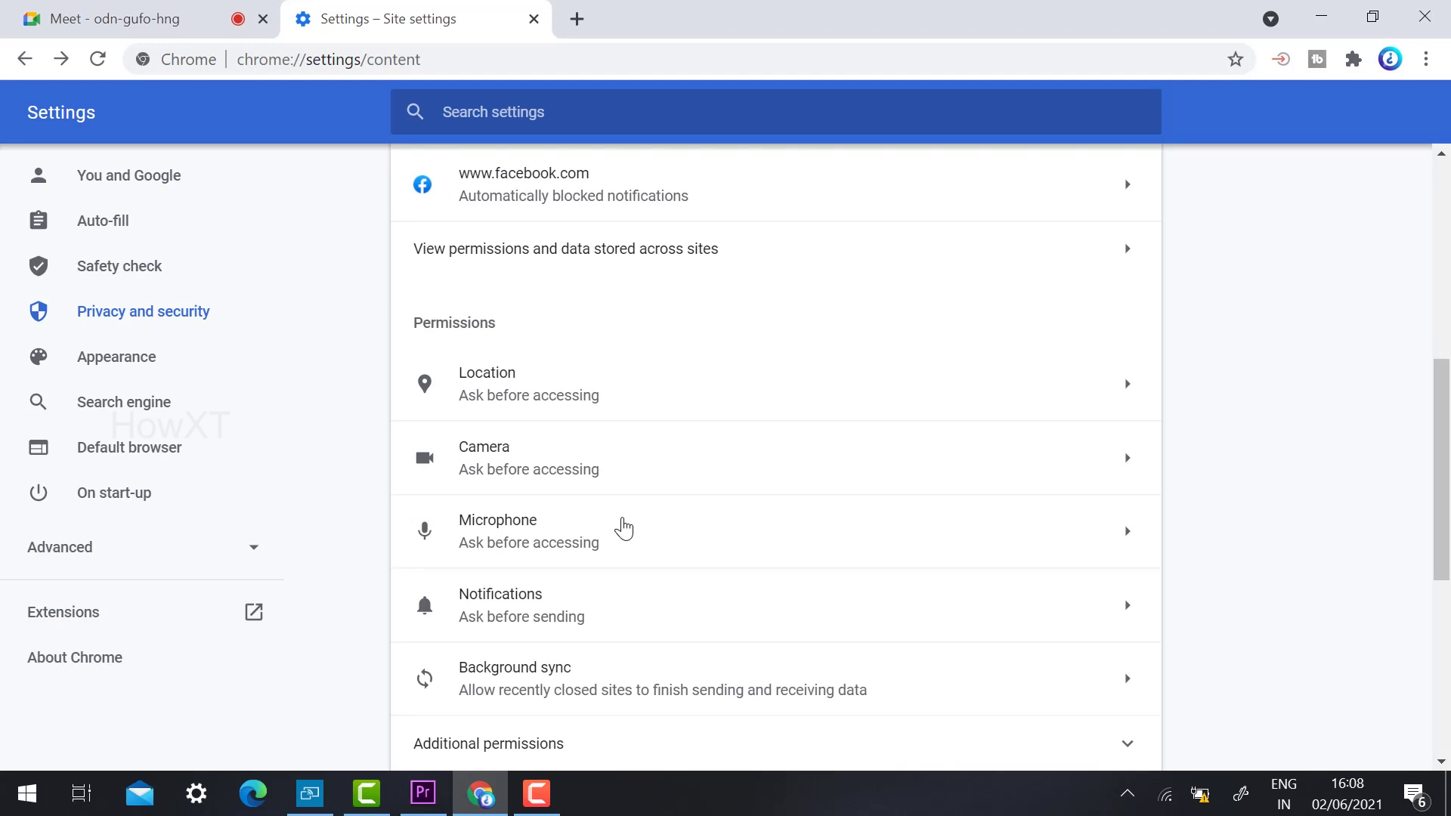
# Close the Settings tab, confirm Camera and Microphone are Allowed for Meet, then minimise Chrome
pyautogui.click(533, 19)
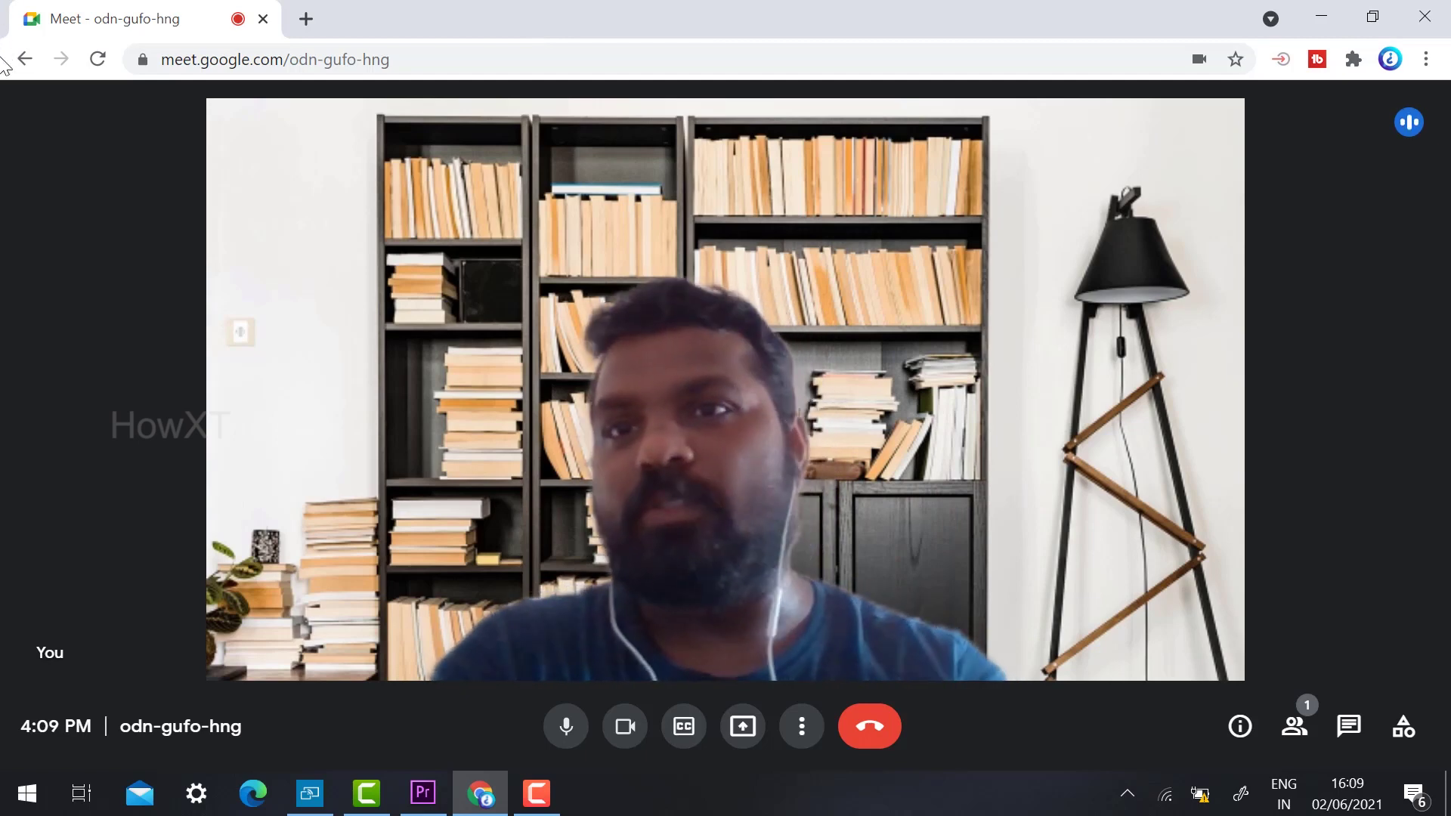
pyautogui.click(142, 59)
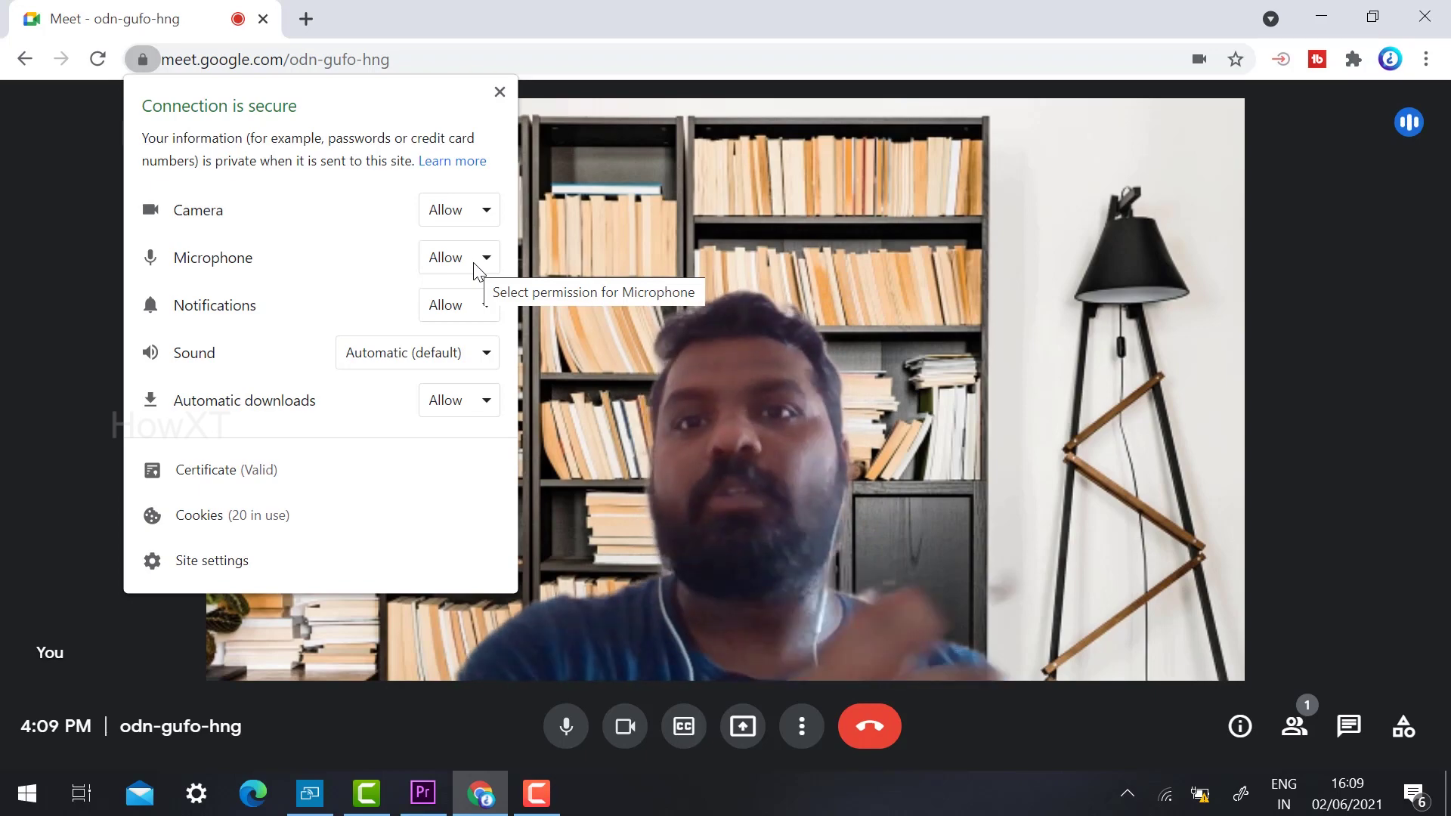
pyautogui.click(498, 91)
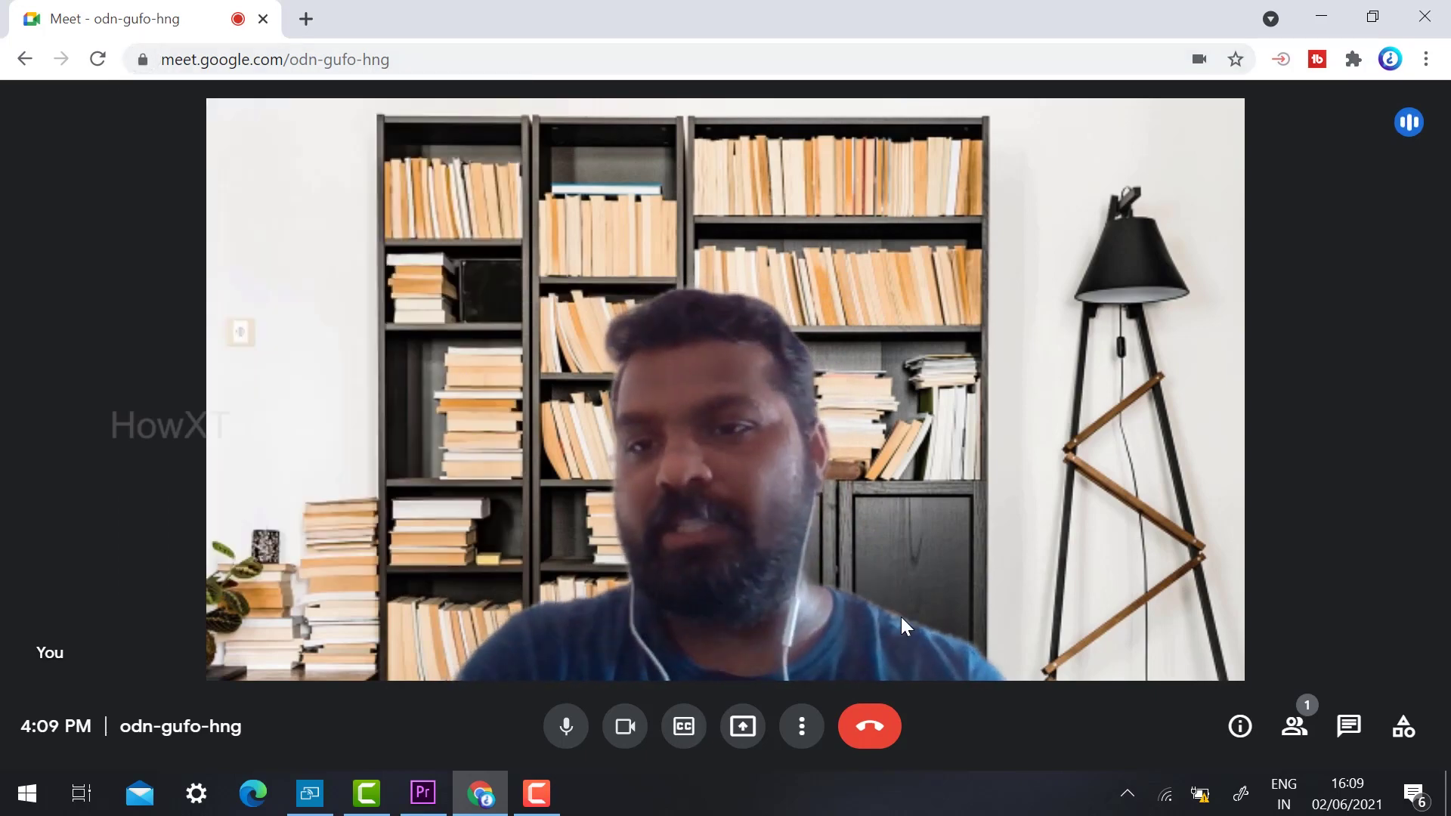
pyautogui.click(1321, 16)
# Launch Windows Settings from Start and open the Update & Security section
pyautogui.click(17, 797)
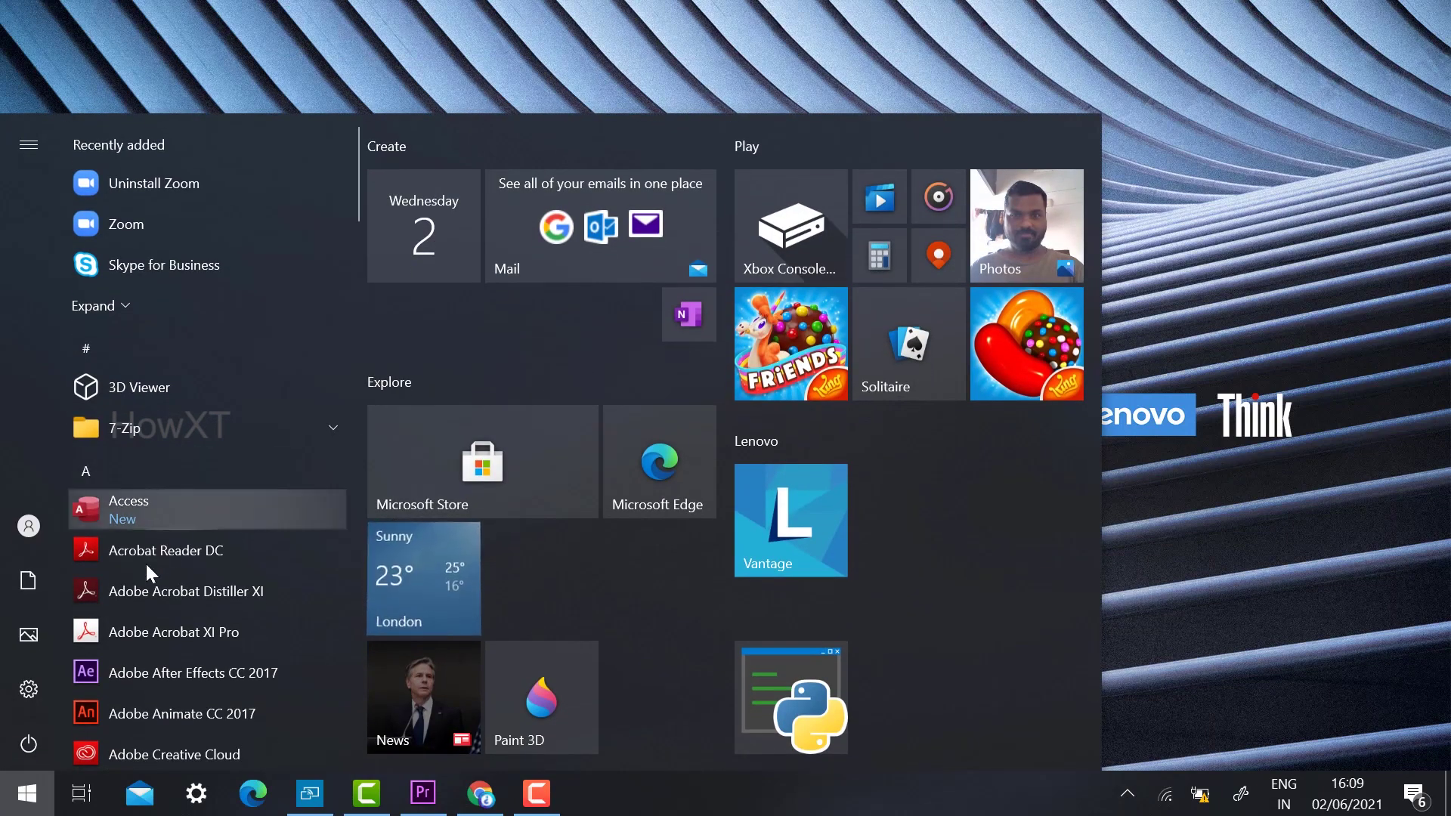
pyautogui.click(34, 691)
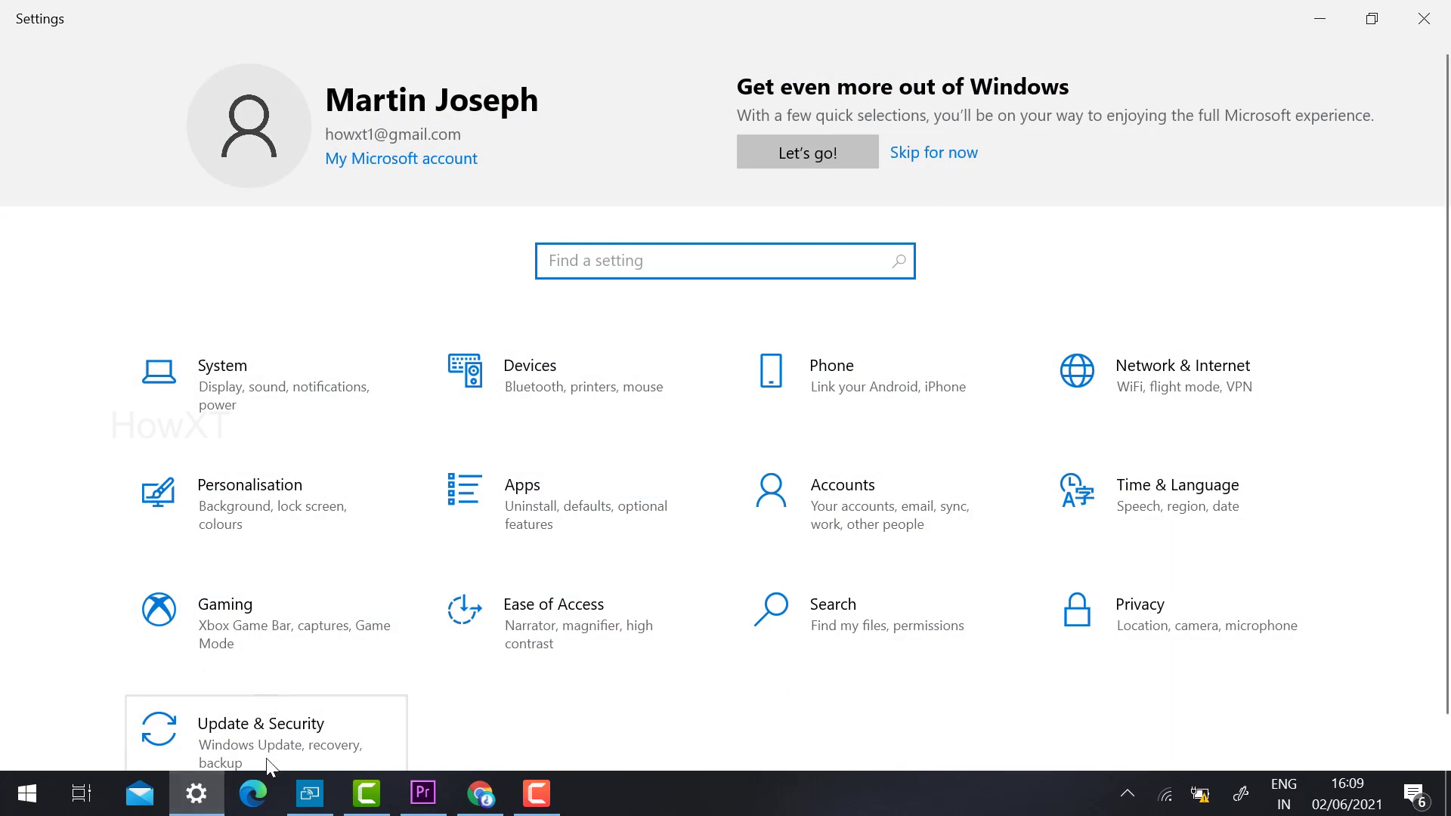
pyautogui.scroll(-1, 272, 718)
pyautogui.click(308, 692)
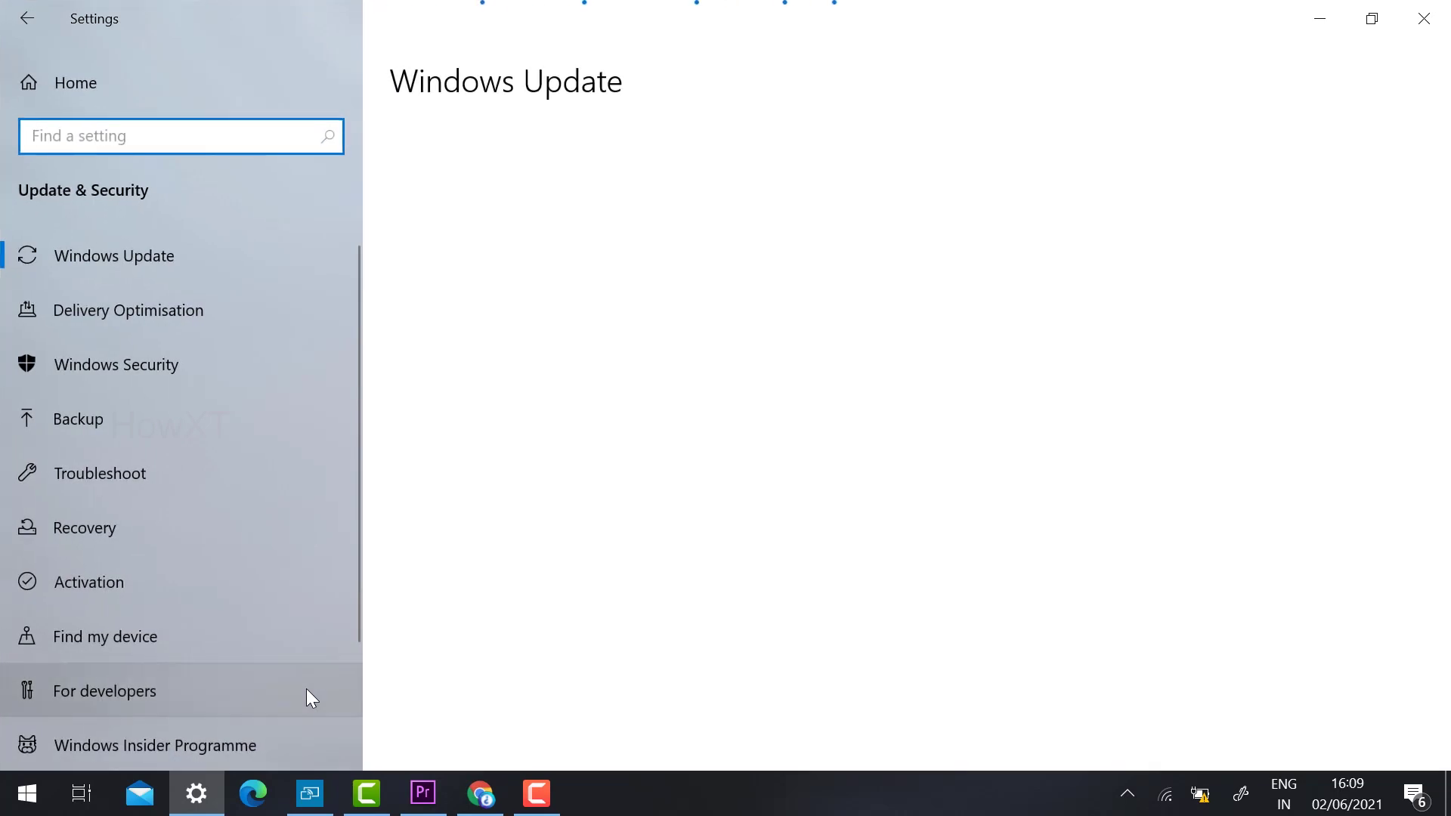
# Open Troubleshoot, then Additional troubleshooters, and scroll down to the Speech entry
pyautogui.click(69, 477)
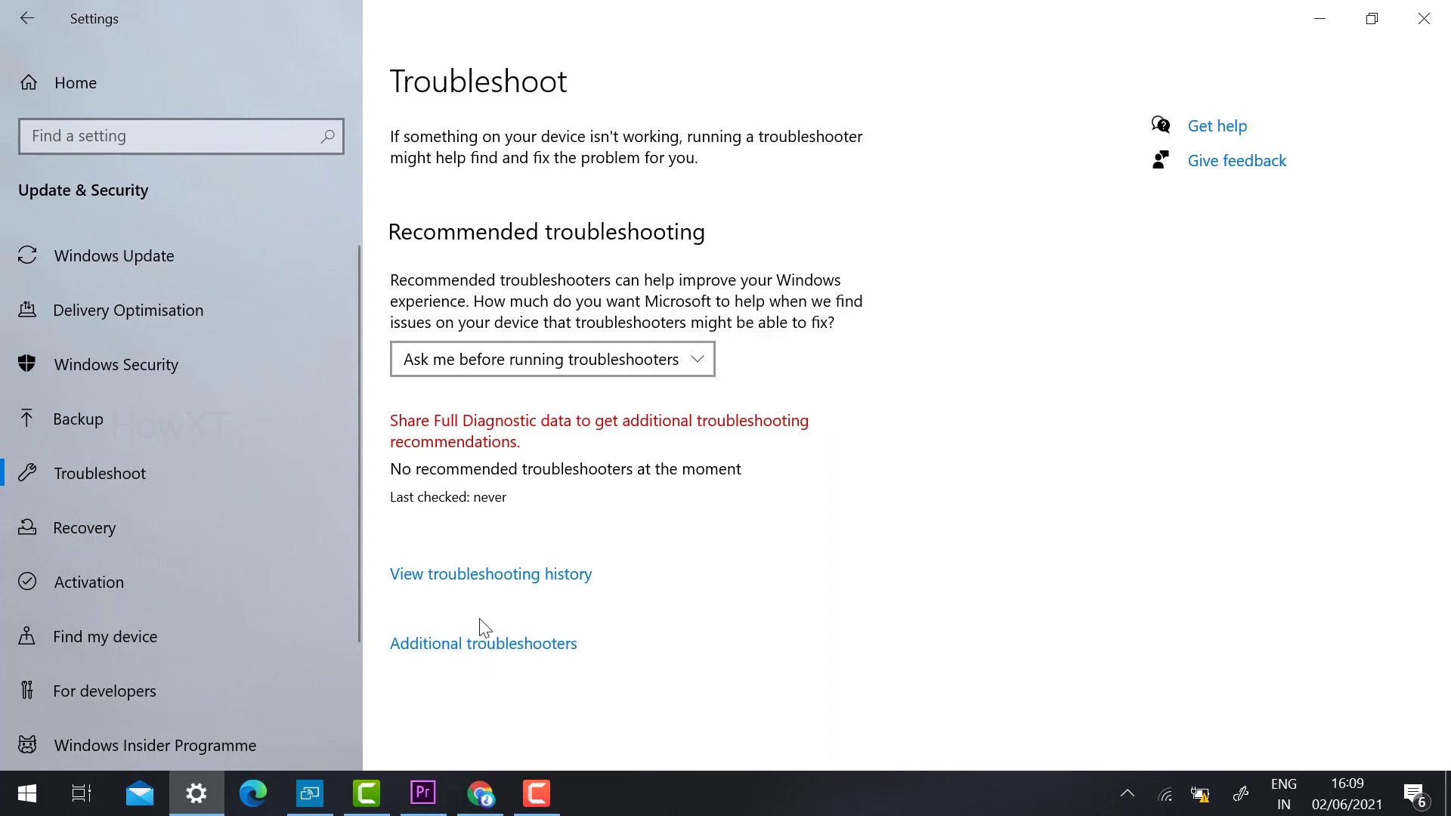
pyautogui.click(491, 644)
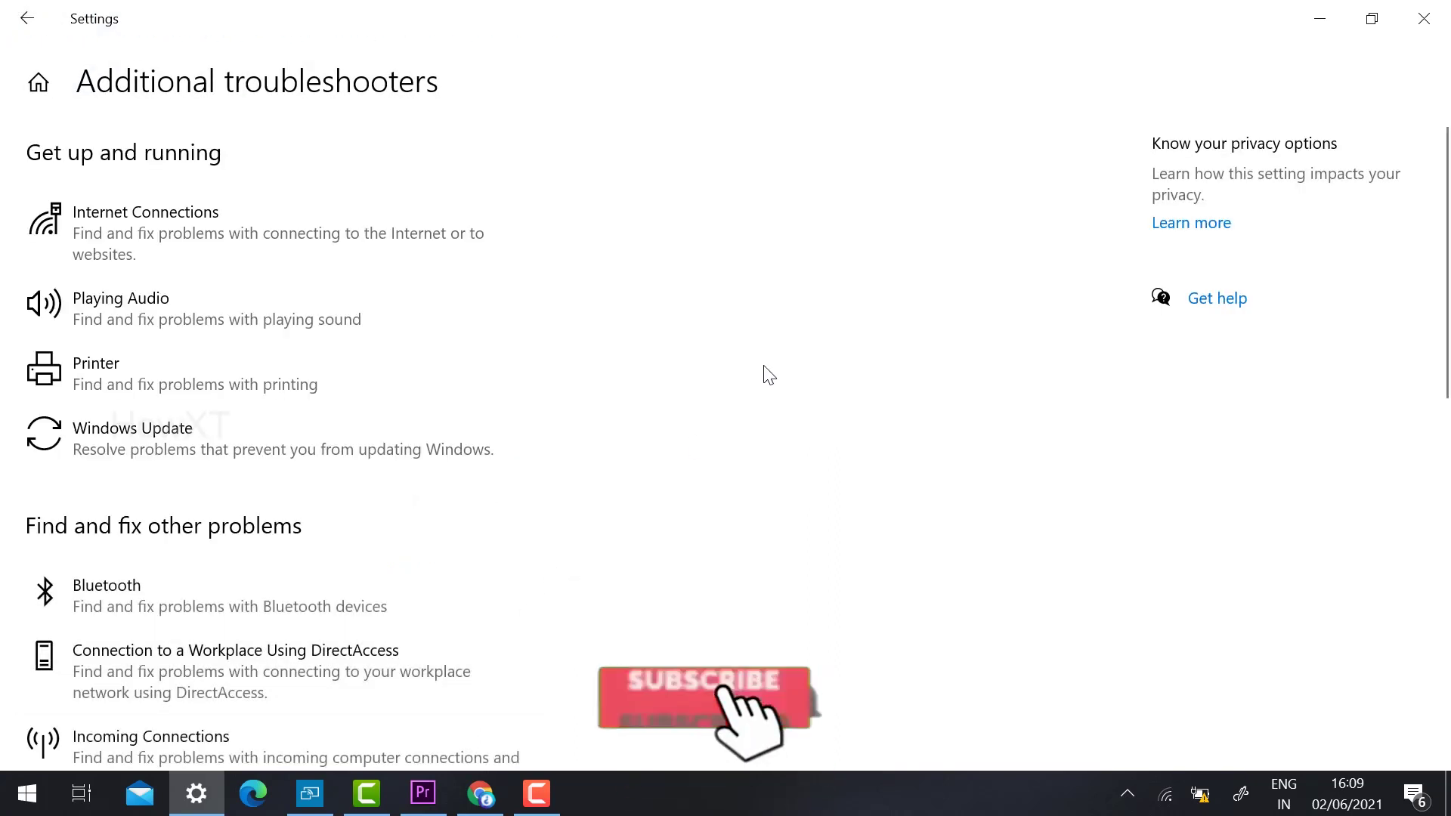
pyautogui.scroll(-5, 768, 374)
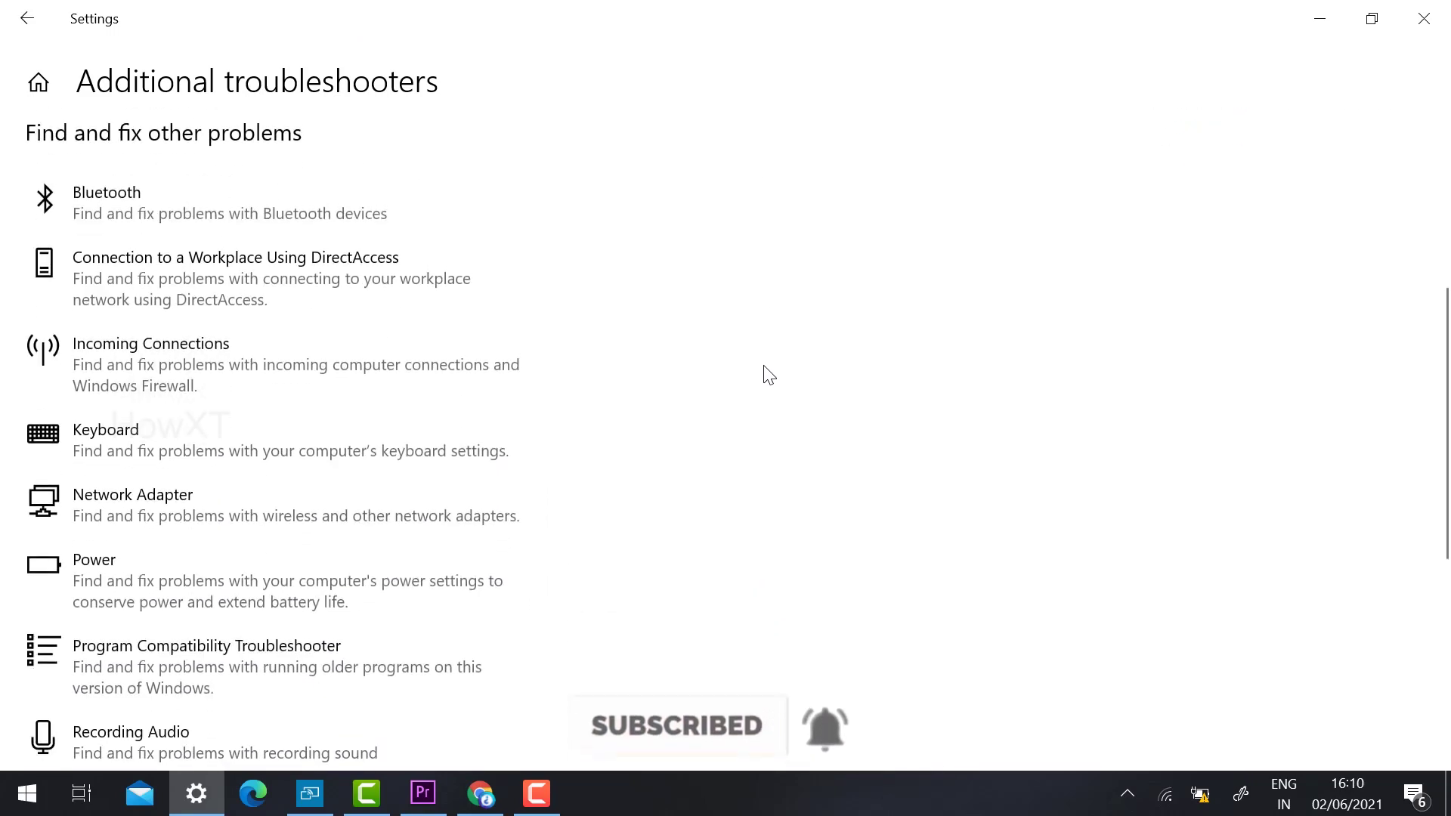
pyautogui.scroll(-4, 768, 374)
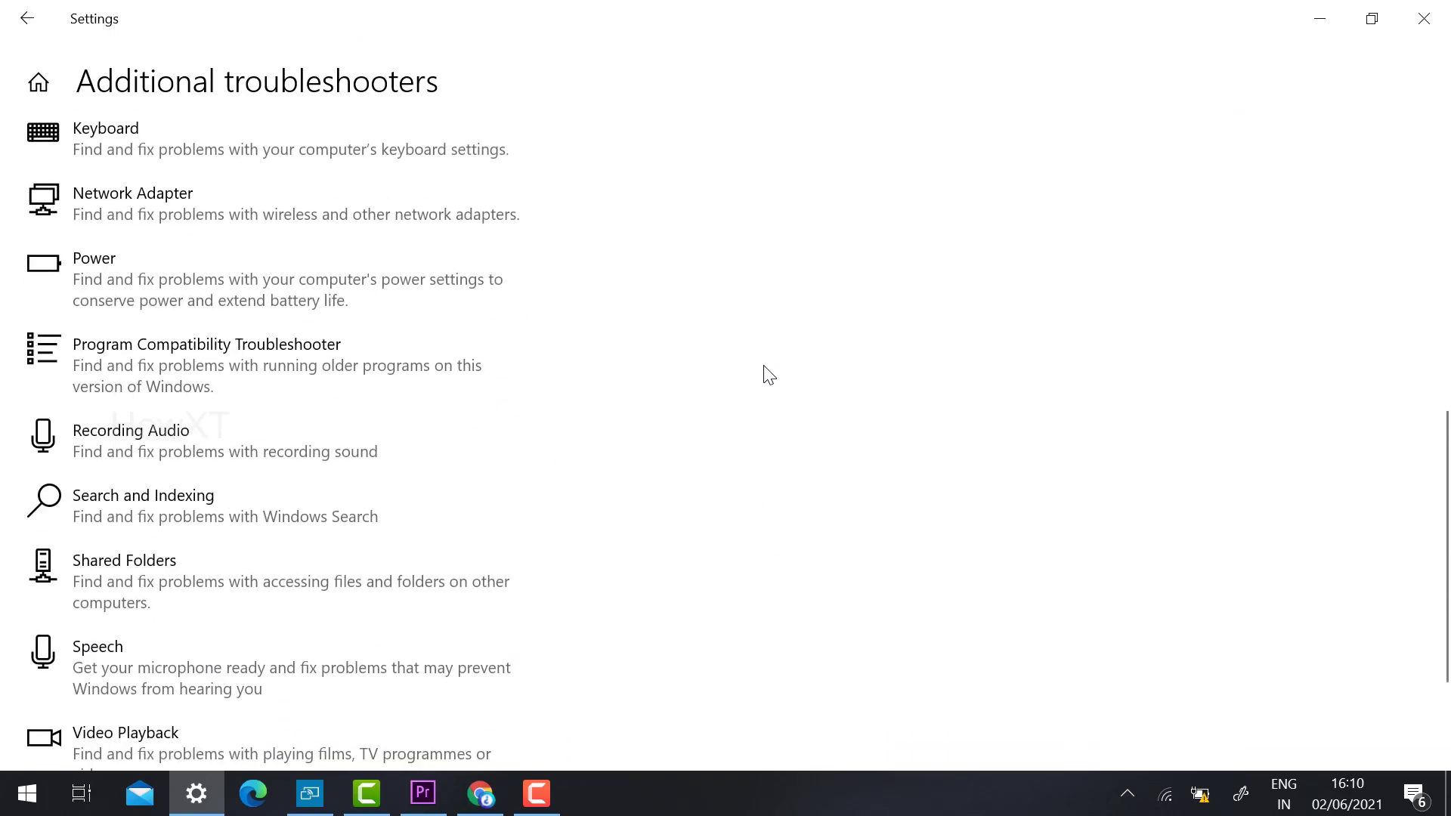
pyautogui.scroll(-3, 728, 356)
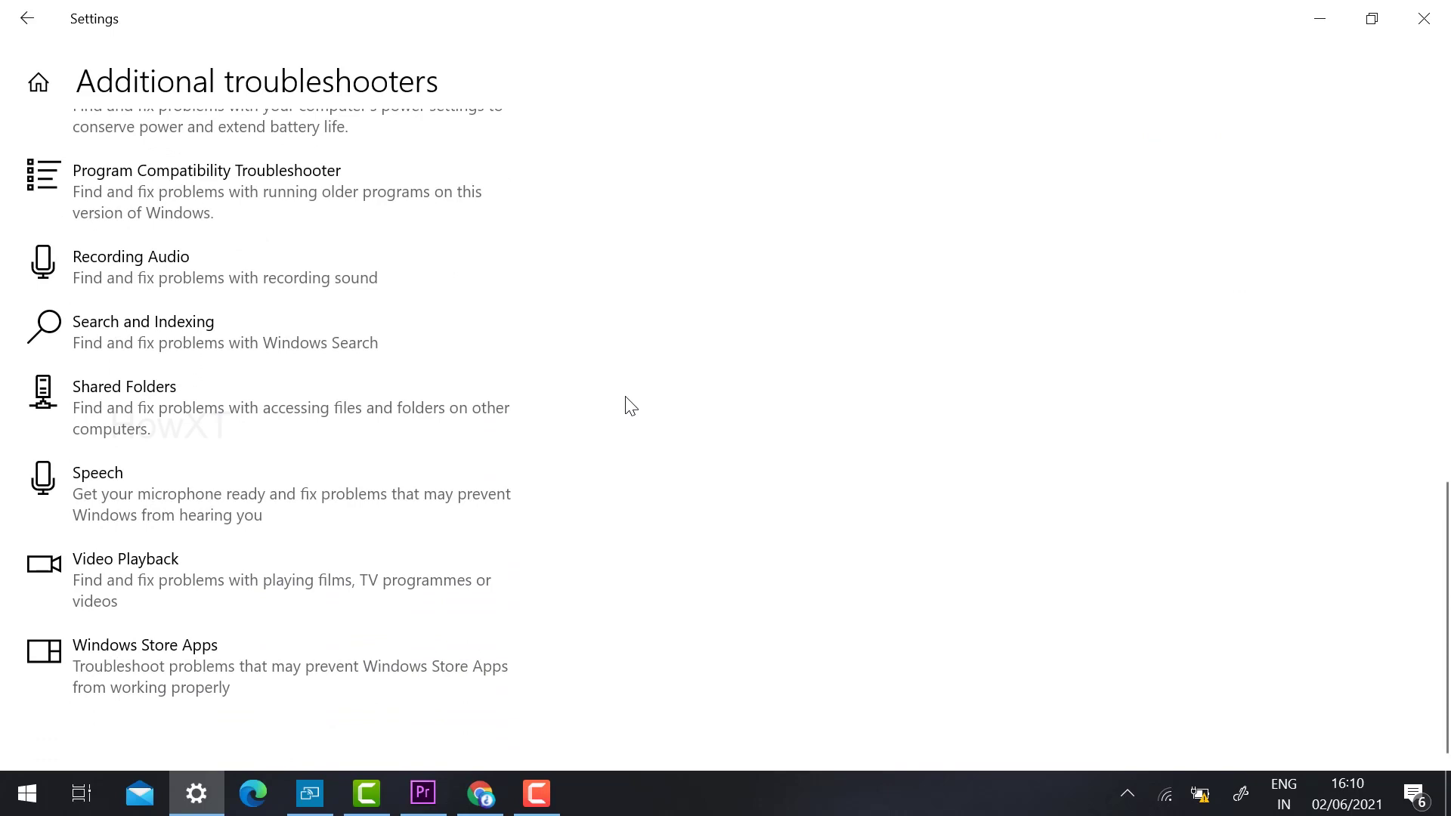
# Run the Speech troubleshooter for 'Cortana can't hear me', setting up the mic, then close it
pyautogui.click(97, 506)
pyautogui.click(388, 582)
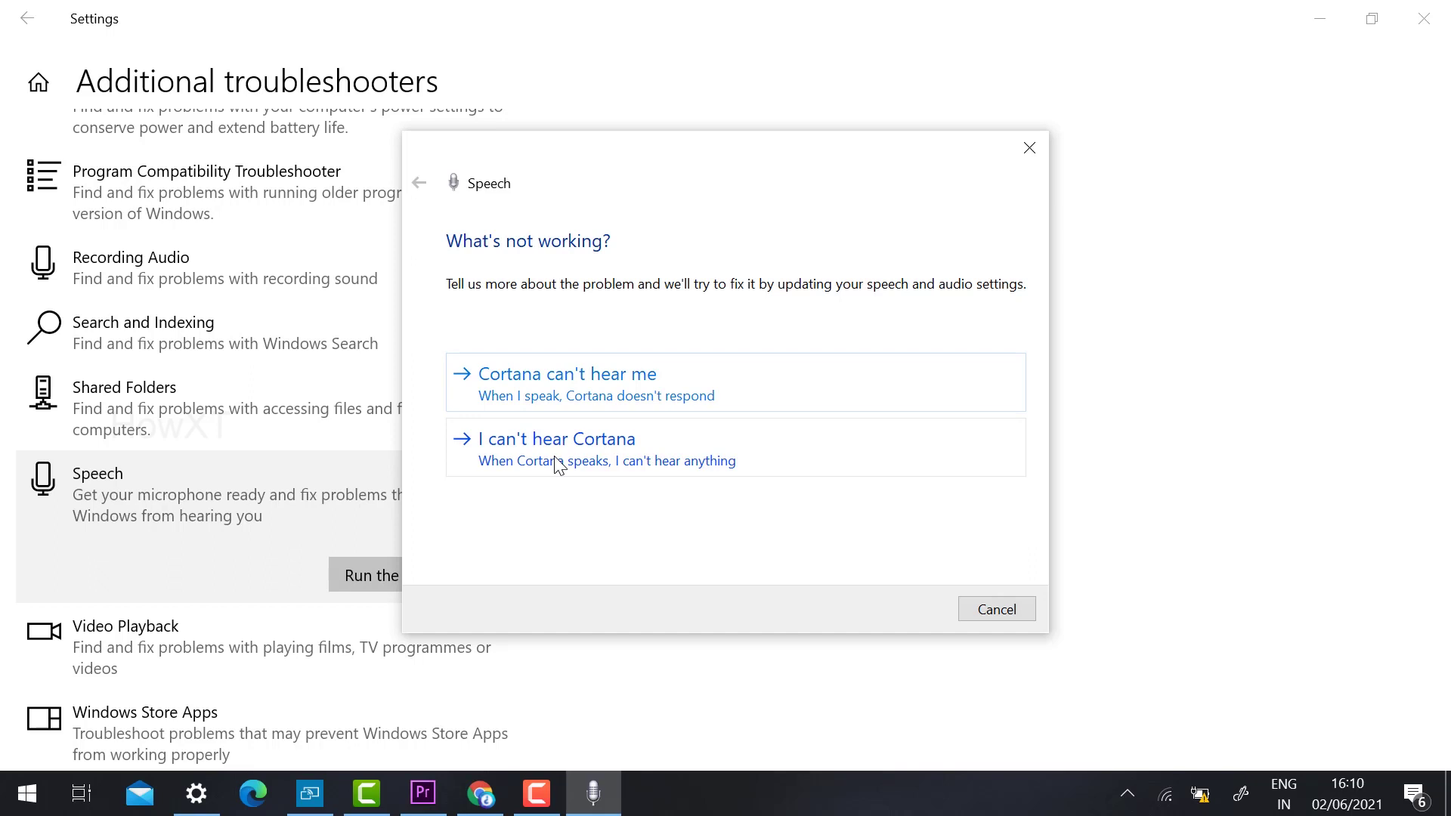
pyautogui.click(620, 402)
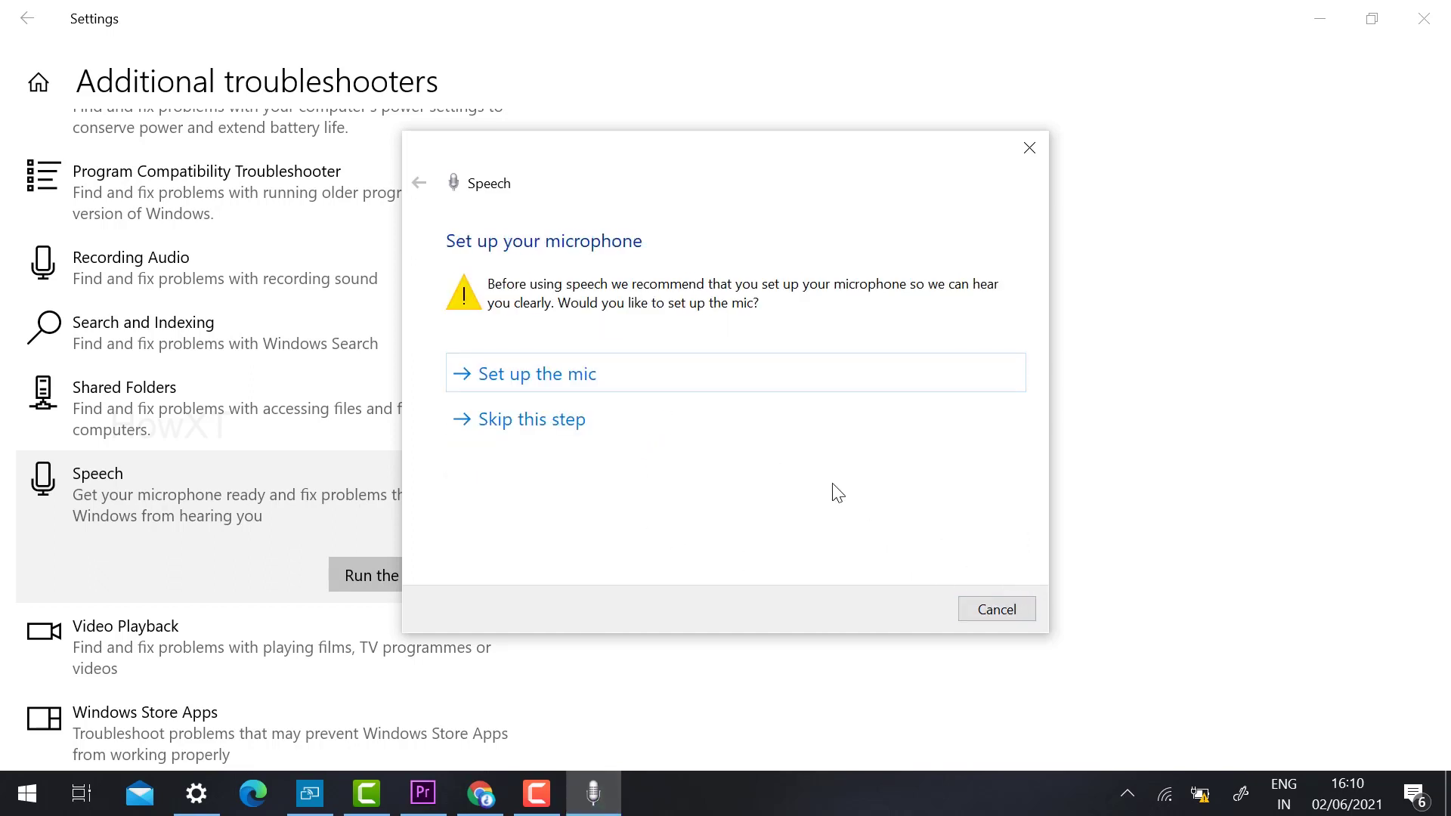
pyautogui.click(528, 387)
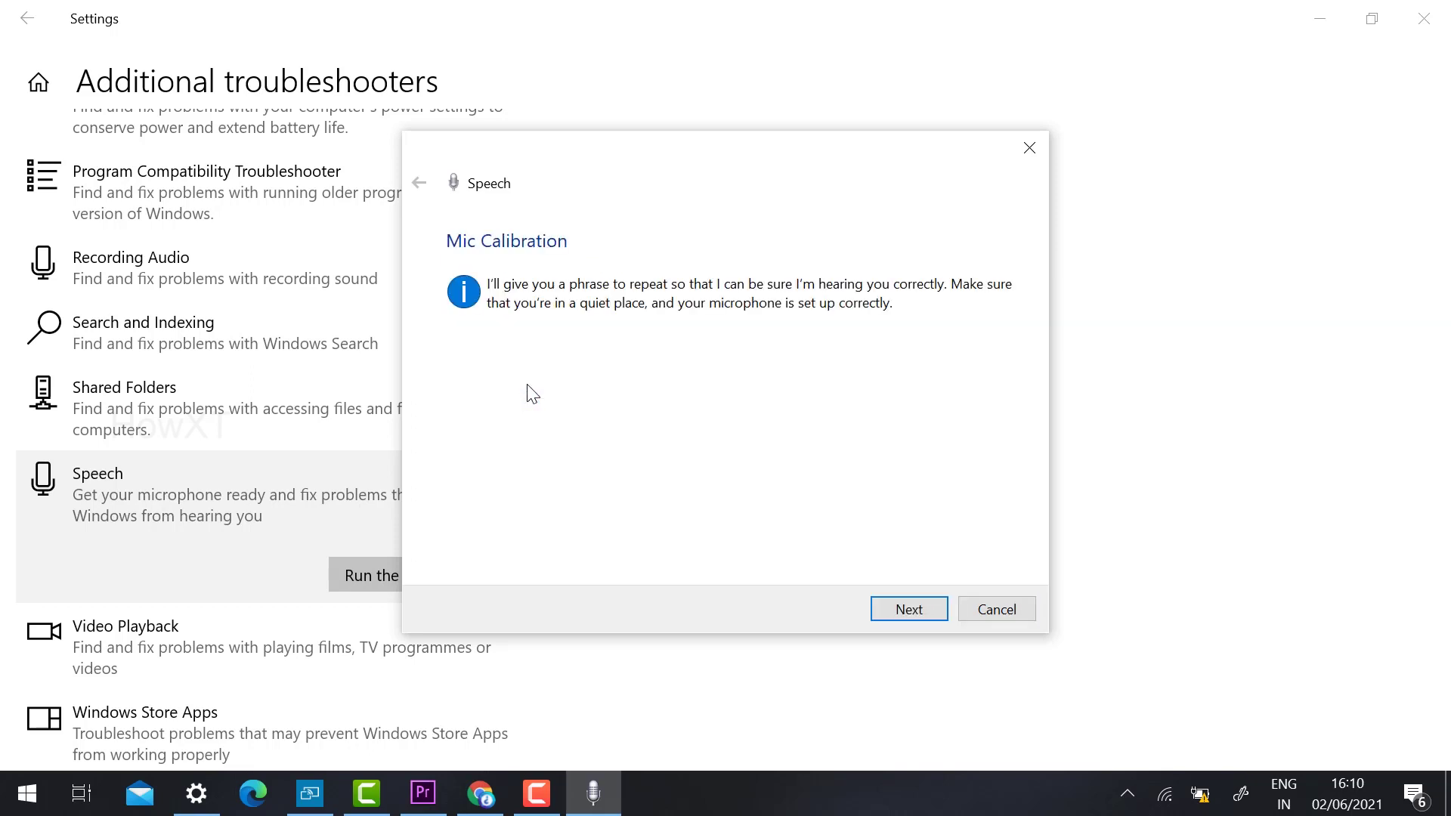
pyautogui.click(898, 614)
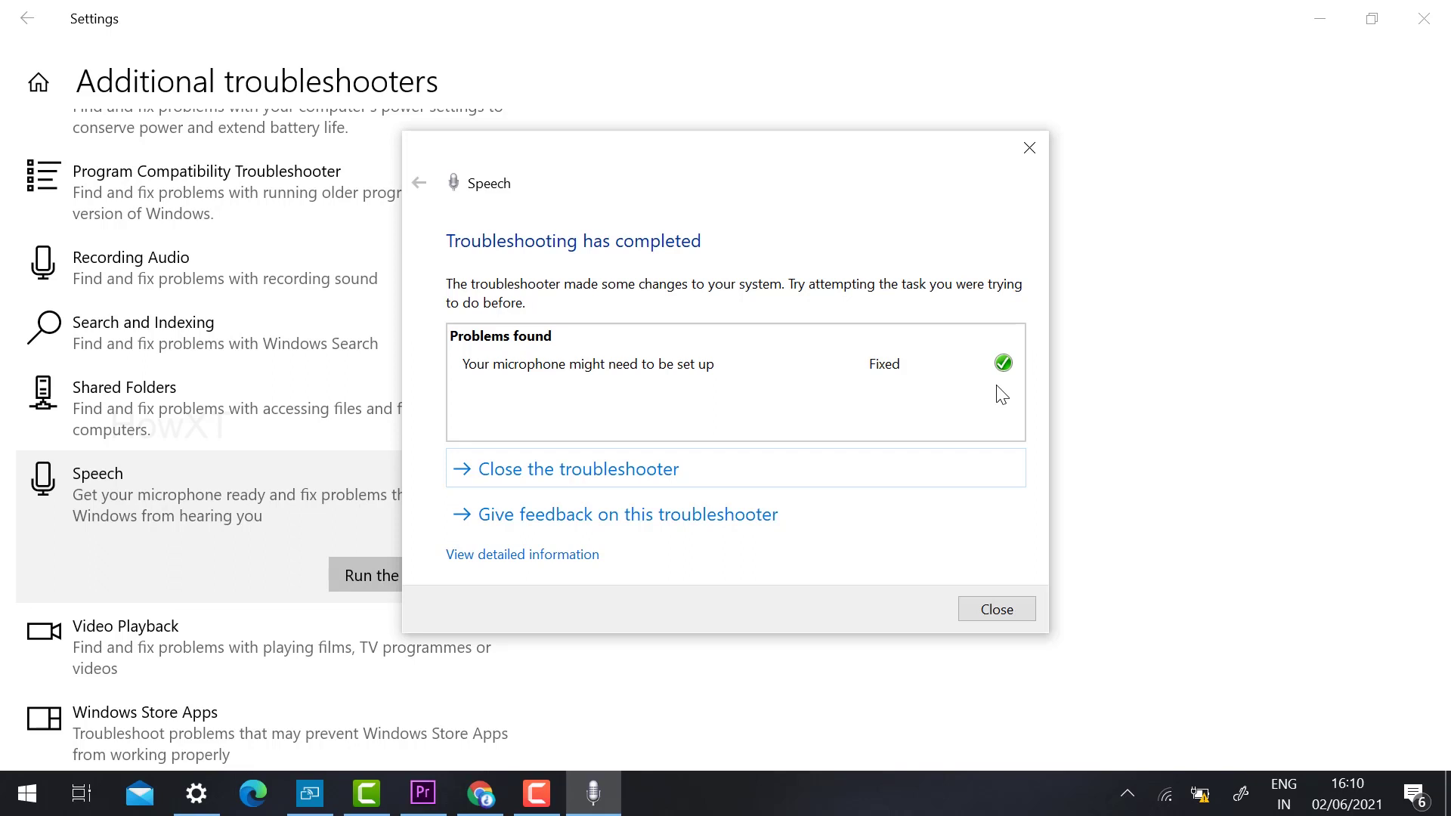
pyautogui.click(1031, 150)
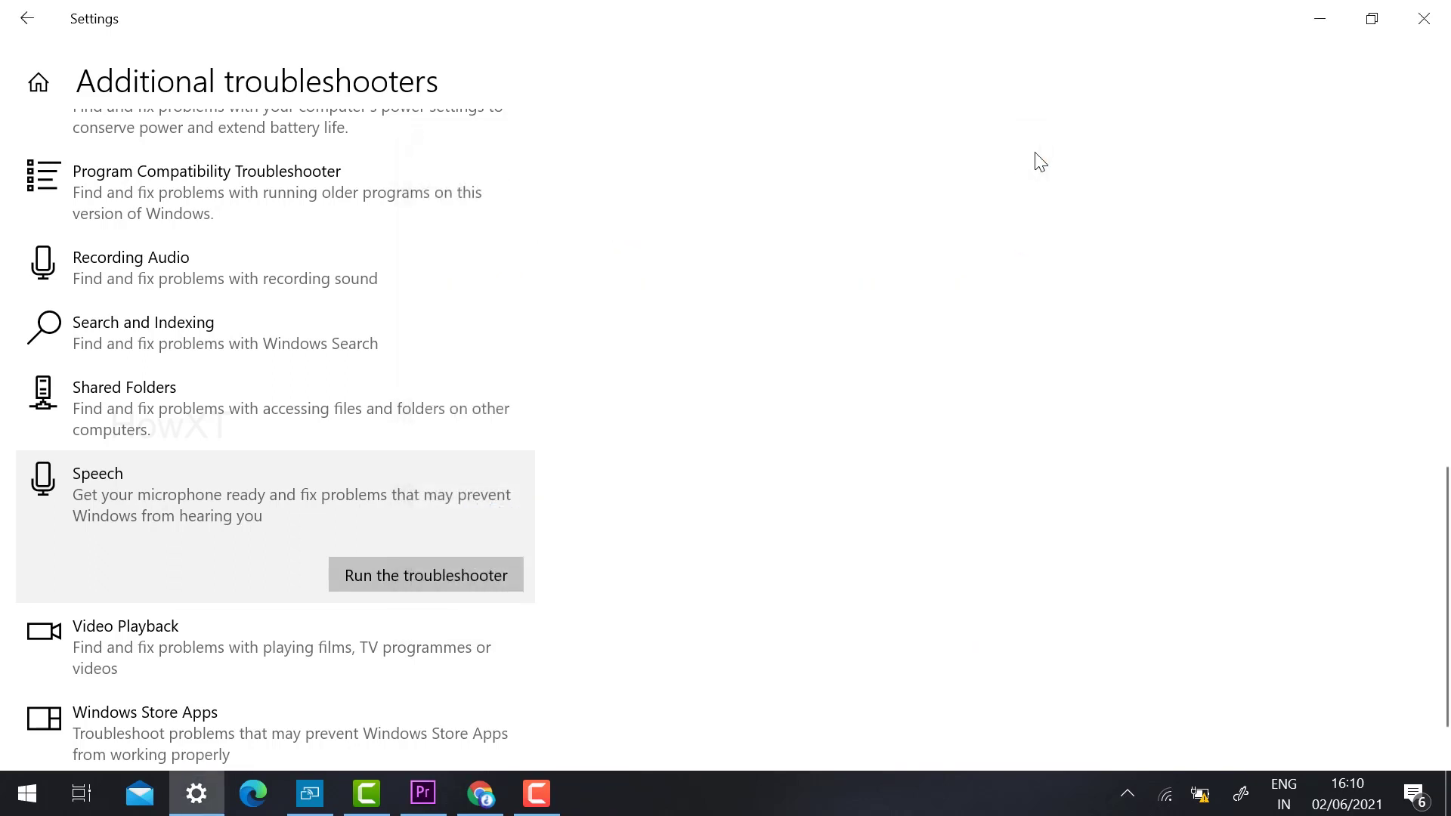
# Leave Additional troubleshooters, close Windows Settings, and restore the Meet call from the taskbar
pyautogui.scroll(-1, 447, 446)
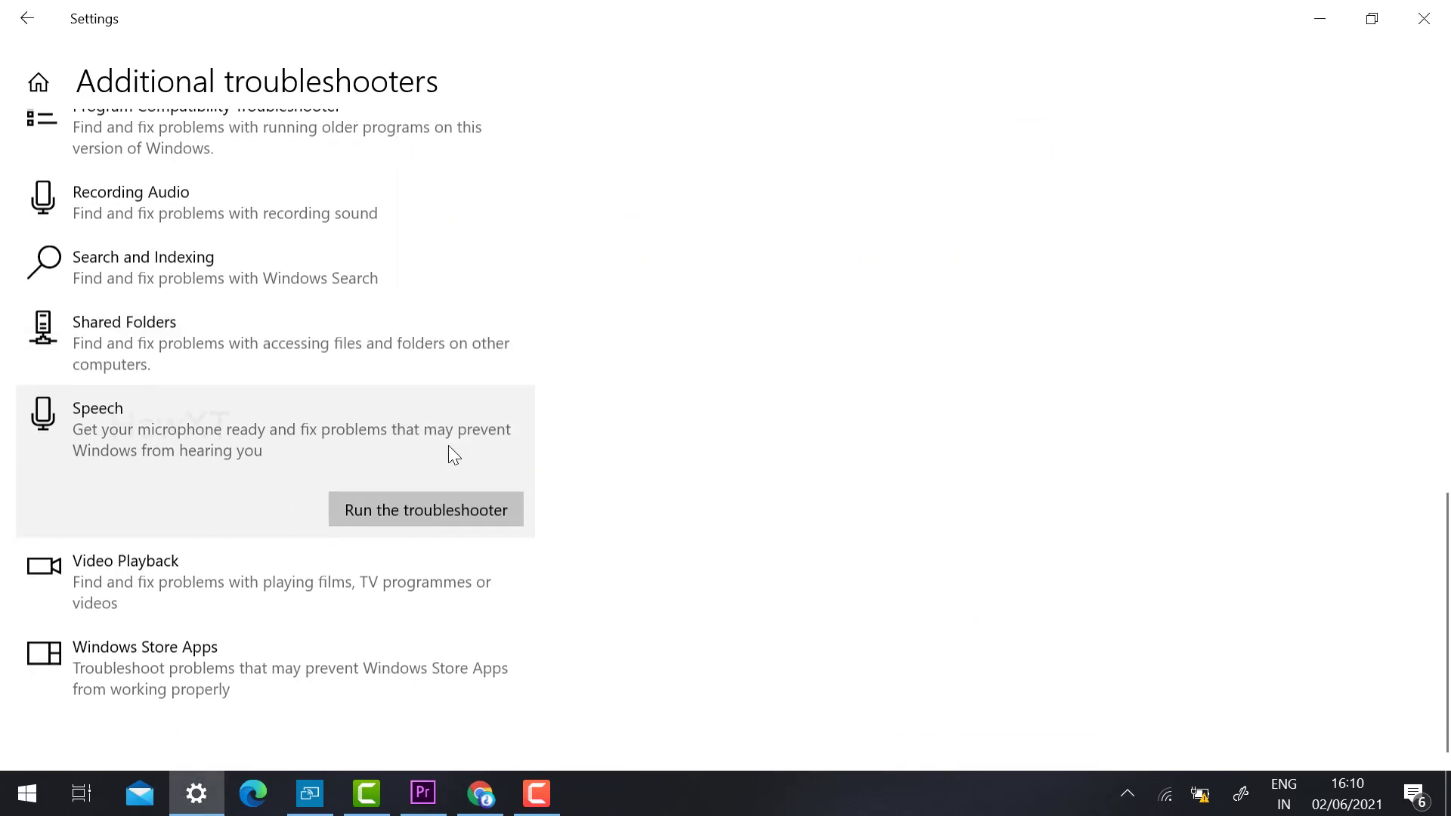
pyautogui.click(262, 578)
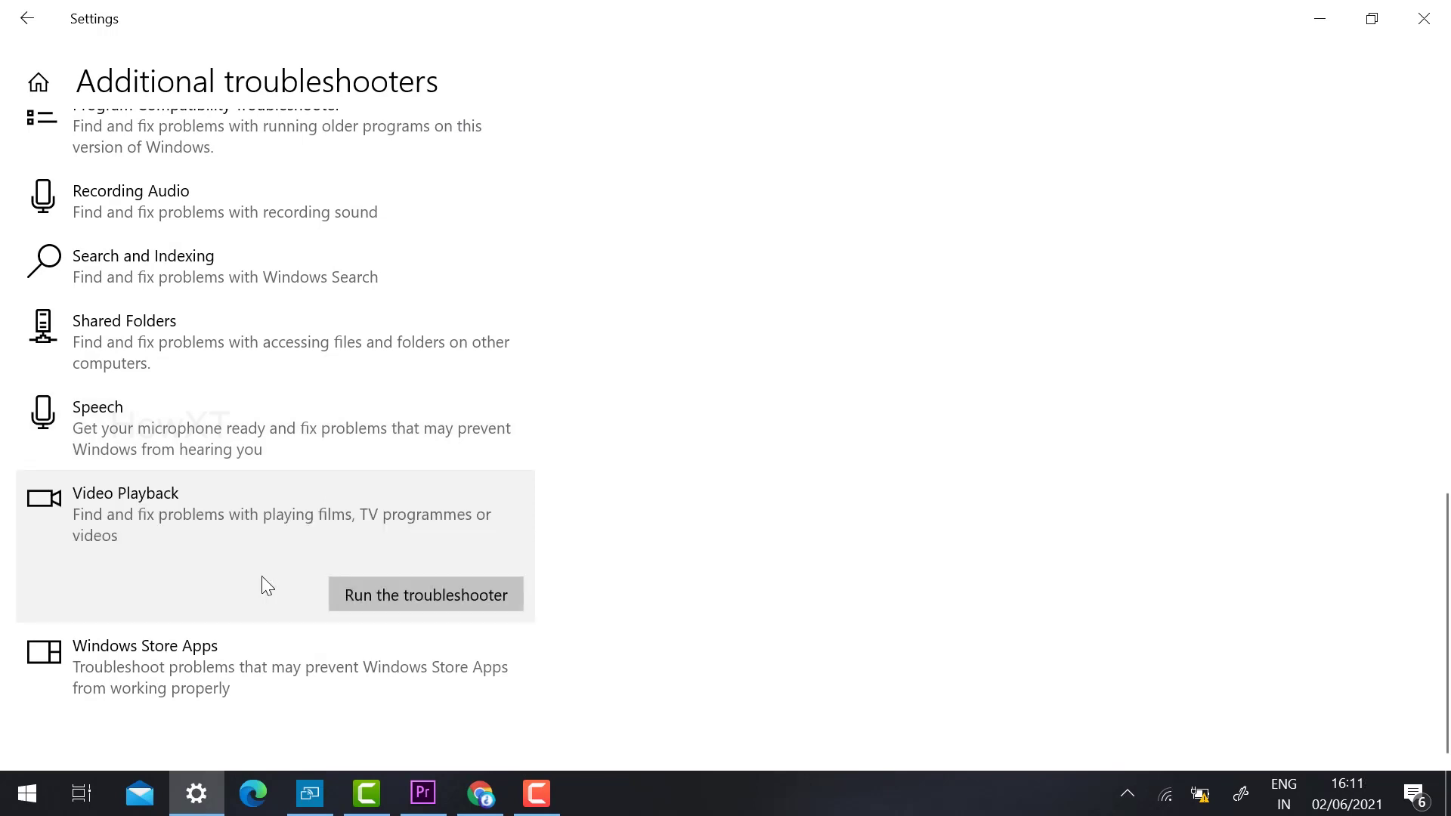
pyautogui.click(33, 25)
pyautogui.click(1423, 18)
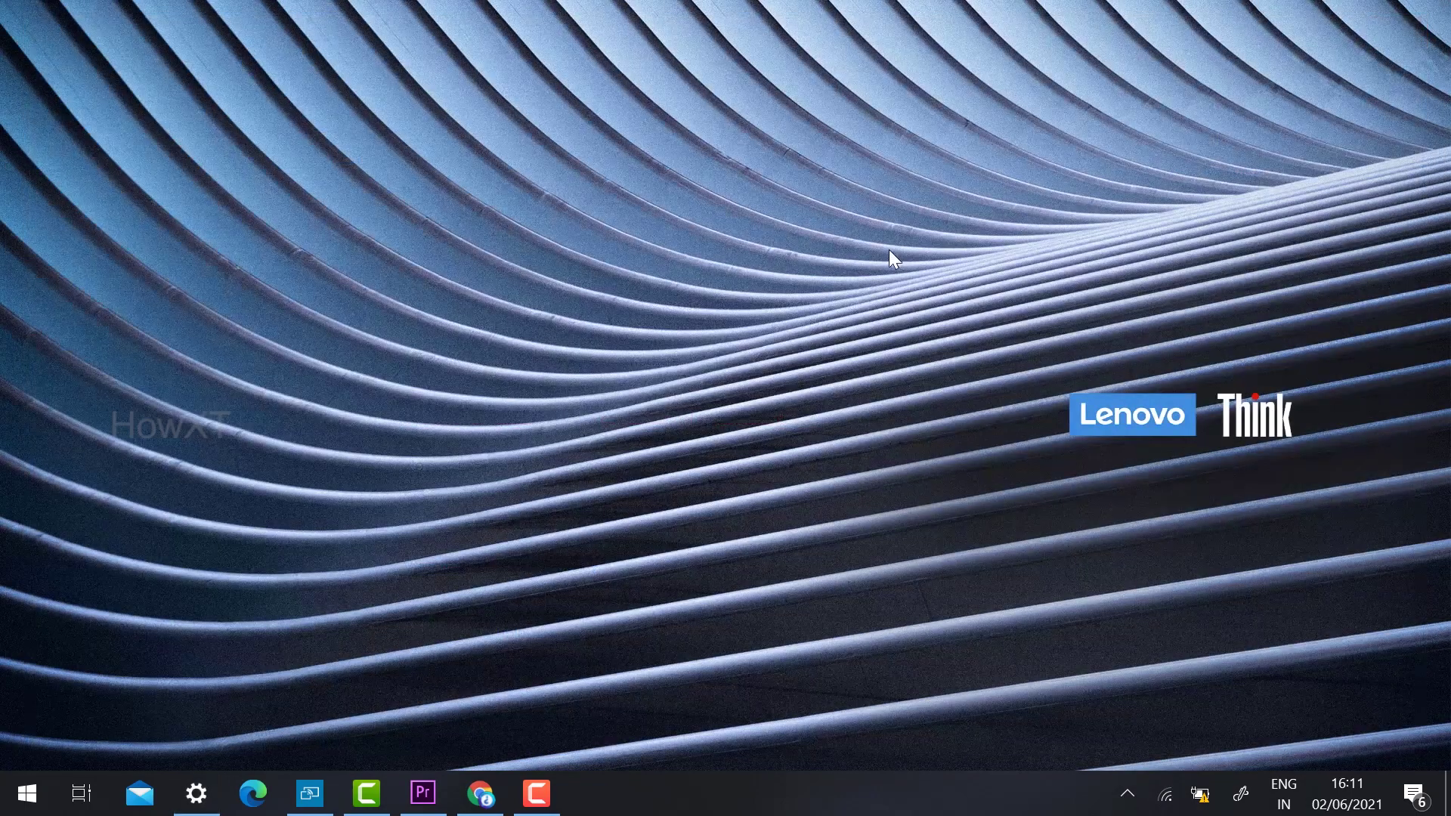
pyautogui.click(480, 793)
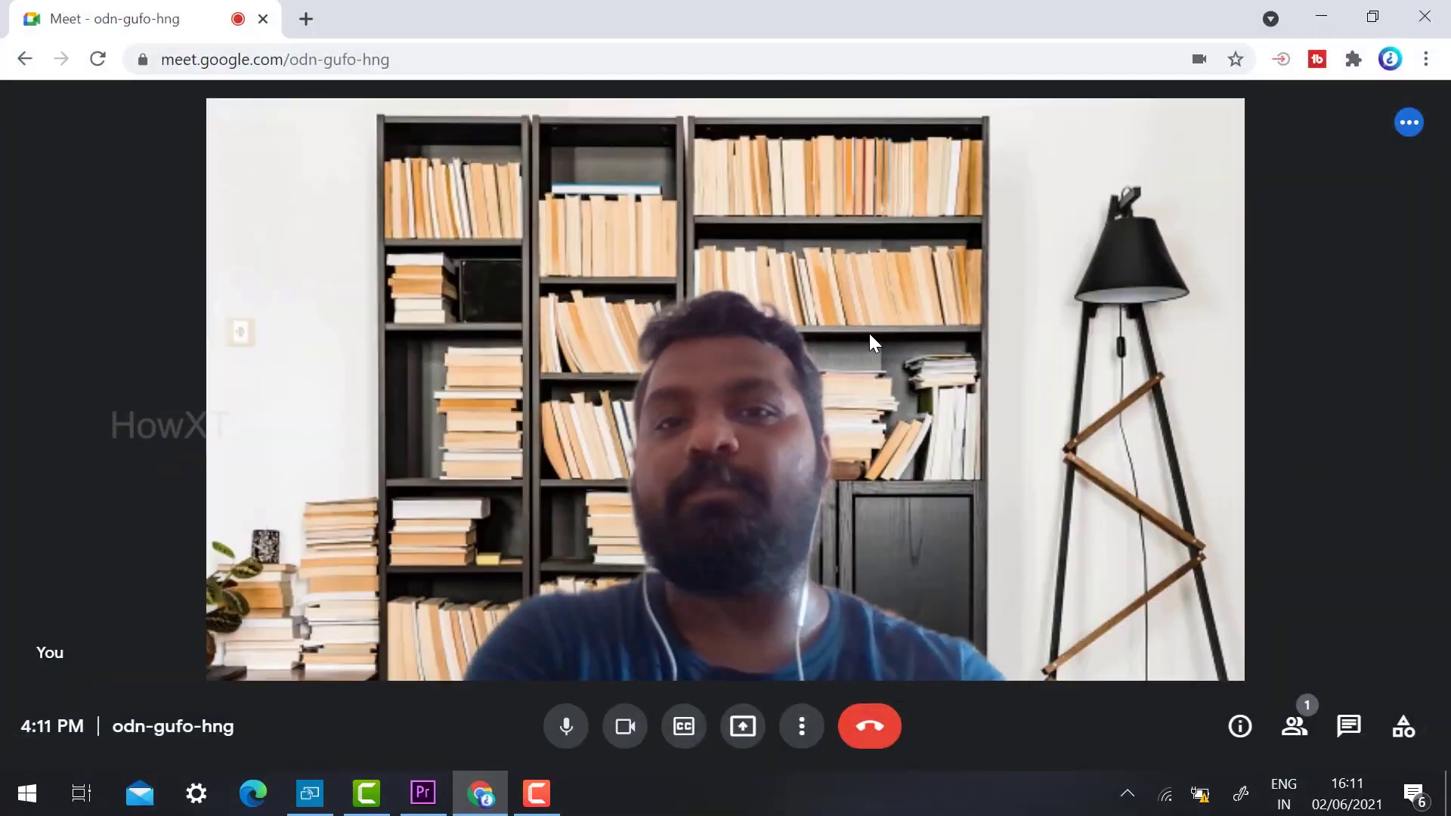